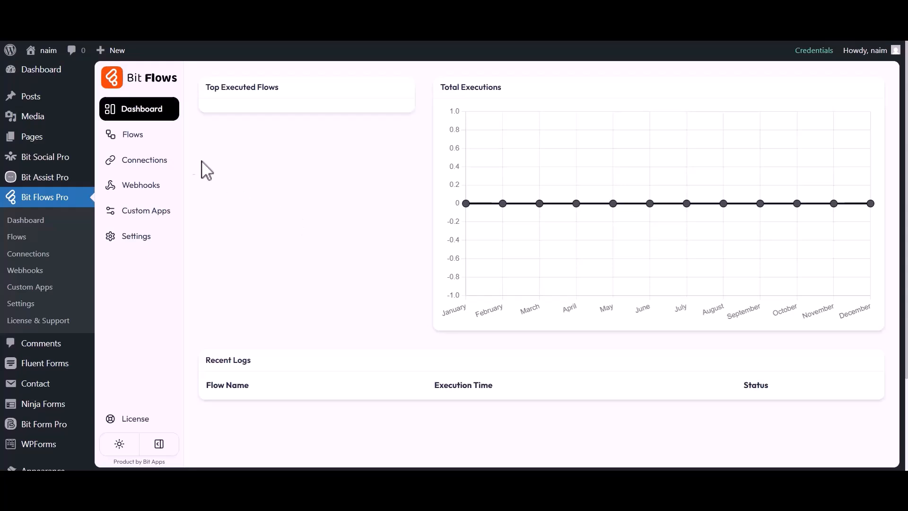
Create a blank flow titled 'WP Forms to Google Sheet' from the Flows list
click(128, 136)
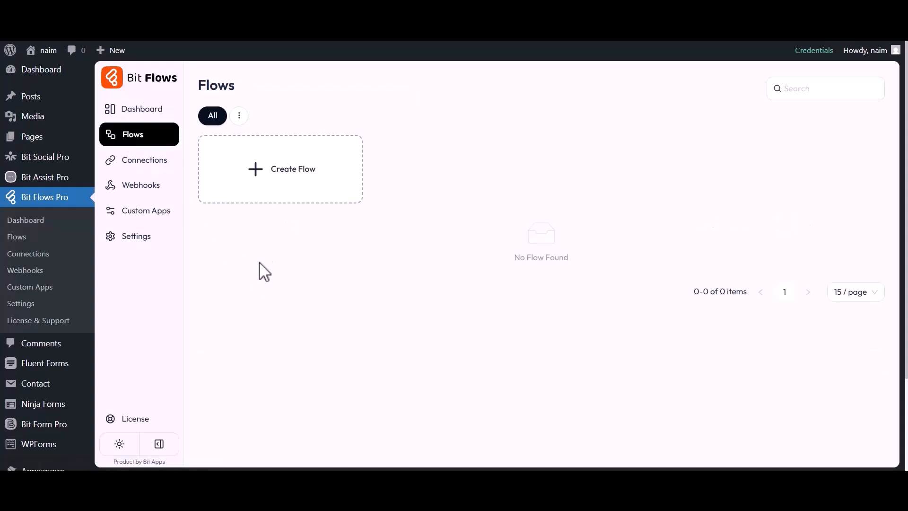
click(285, 178)
drag(316, 155, 369, 155)
text(WP Forms to Google Sheet)
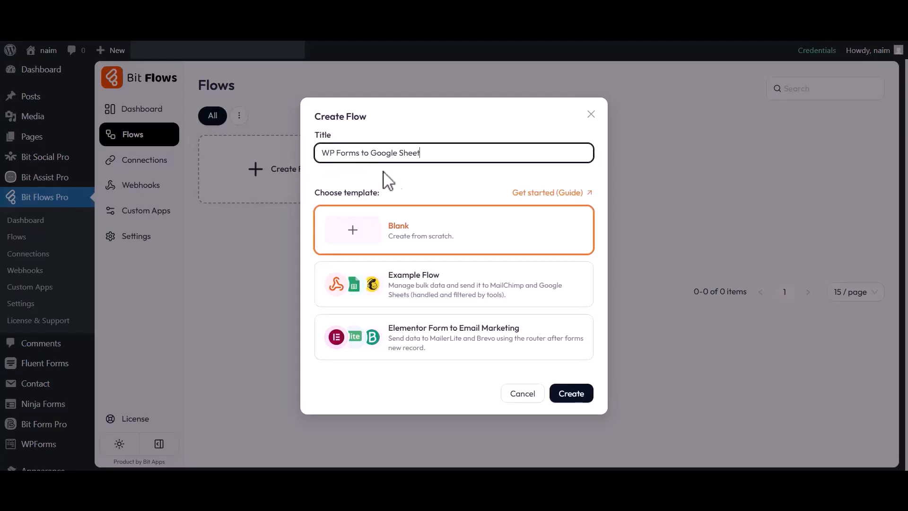
click(567, 395)
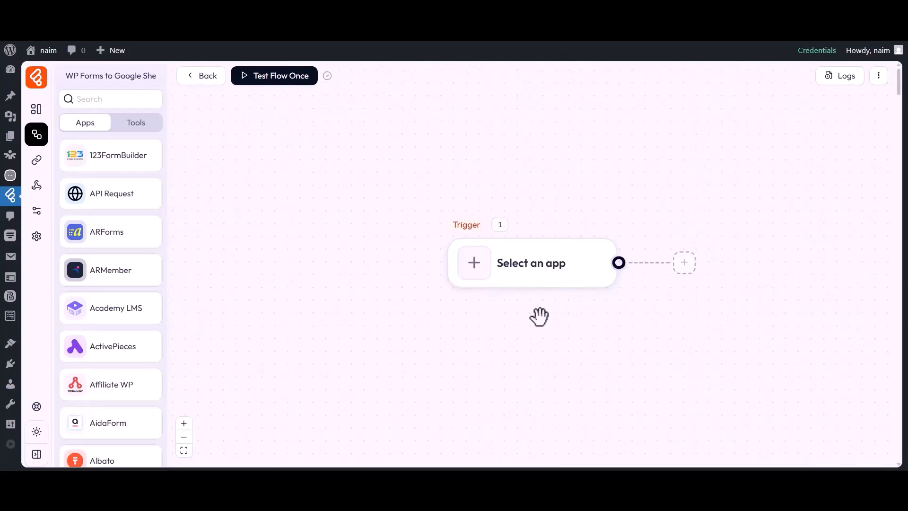
drag(539, 316, 462, 320)
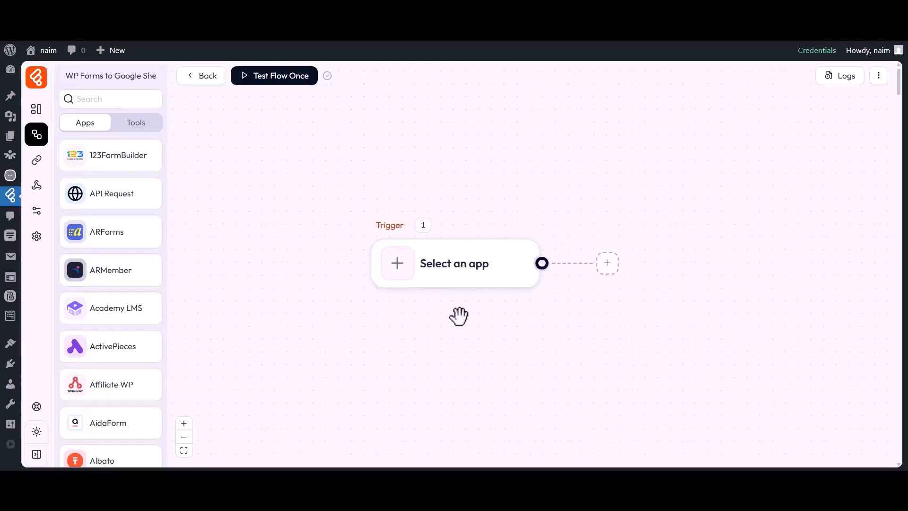
Set the flow's trigger to the wpForms Form Submission event
click(399, 272)
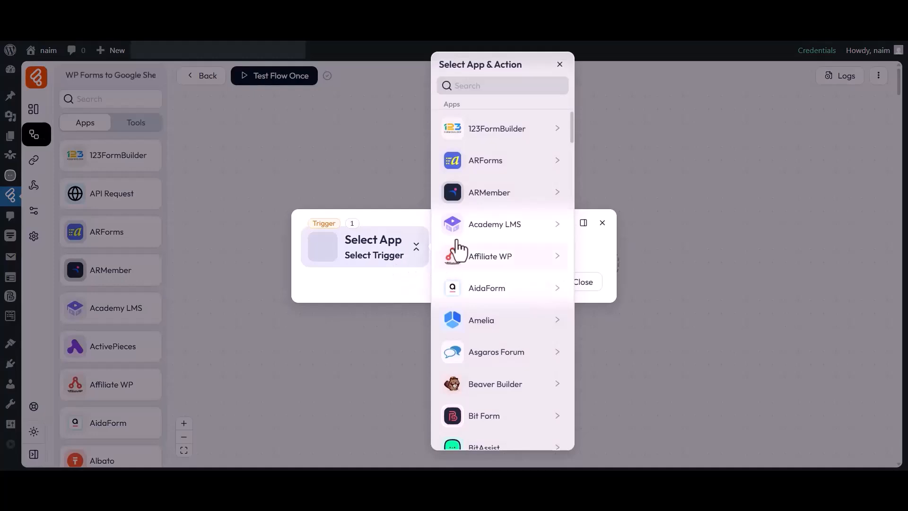
click(500, 88)
text(WP Forms)
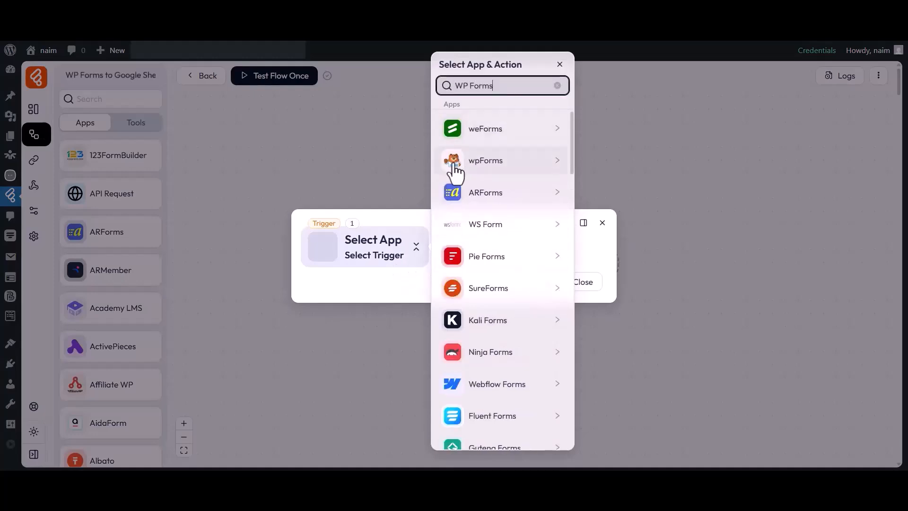
click(478, 163)
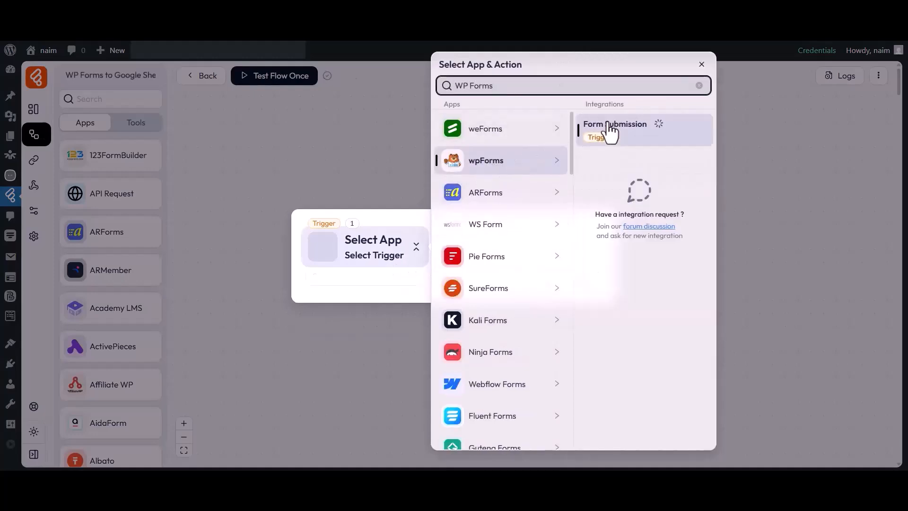
click(609, 129)
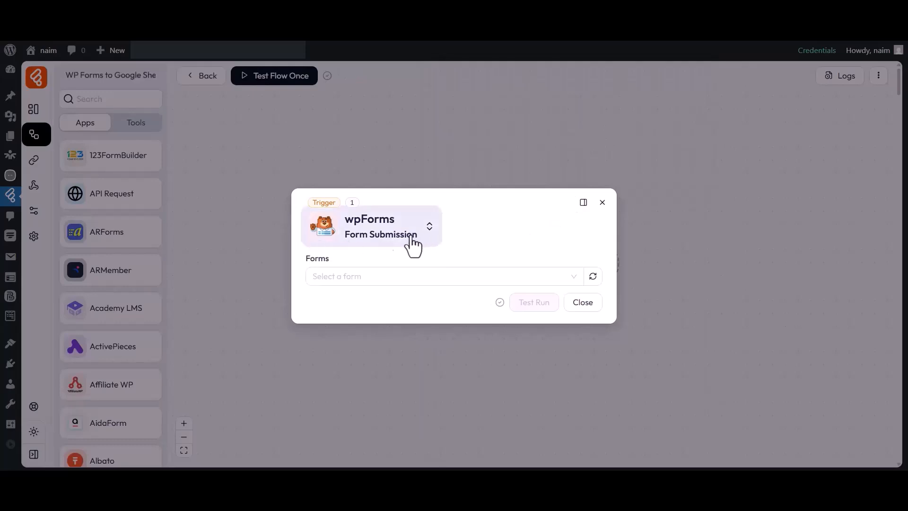
Choose Contact Form as the triggering form and start listening for a test submission
drag(308, 260, 330, 261)
click(335, 274)
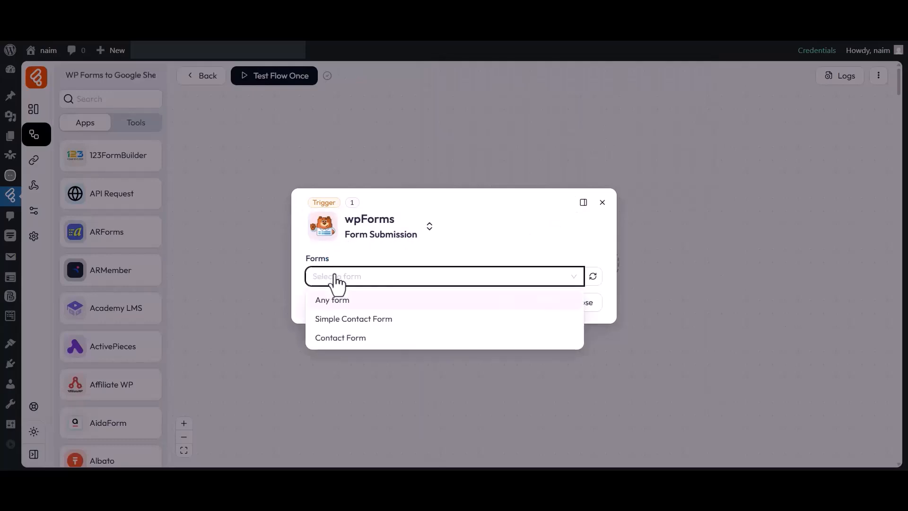
click(338, 337)
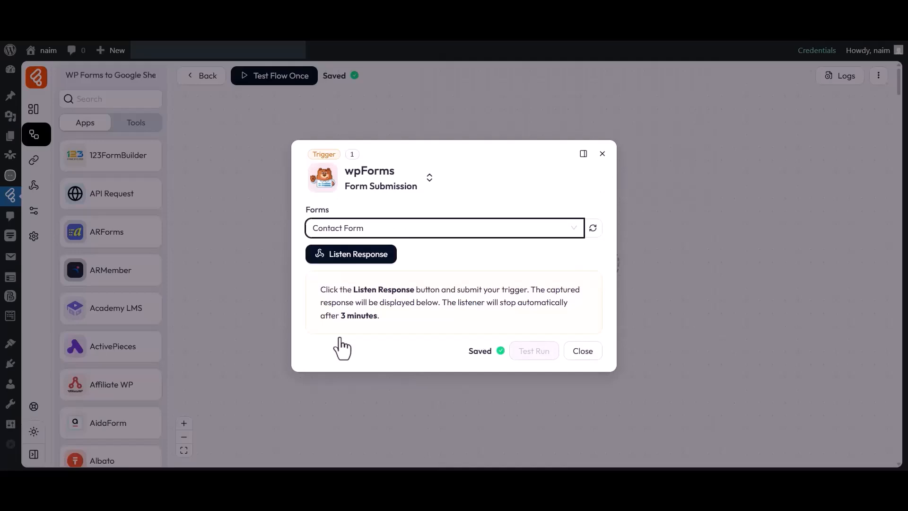
click(356, 257)
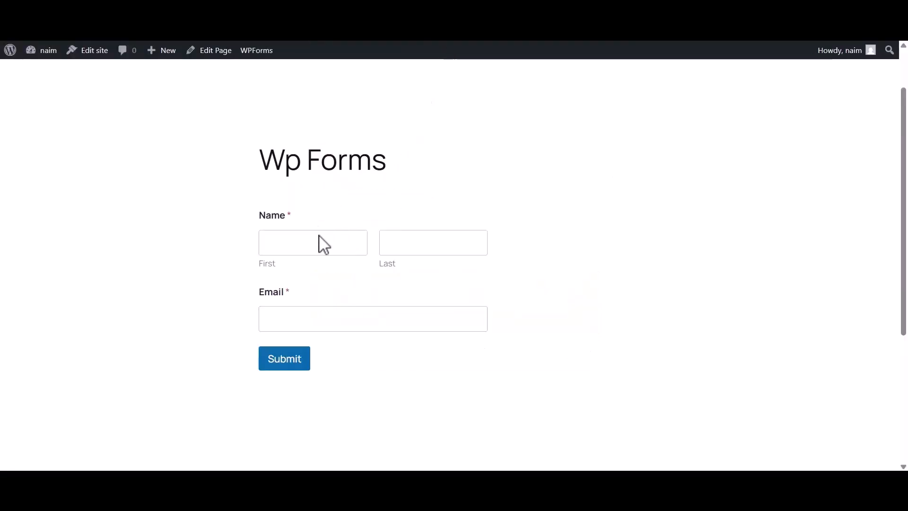
click(322, 241)
Fill the Contact Form with a test first name, last name and email, then submit it
text(Bit)
click(423, 246)
text(Apps)
click(321, 316)
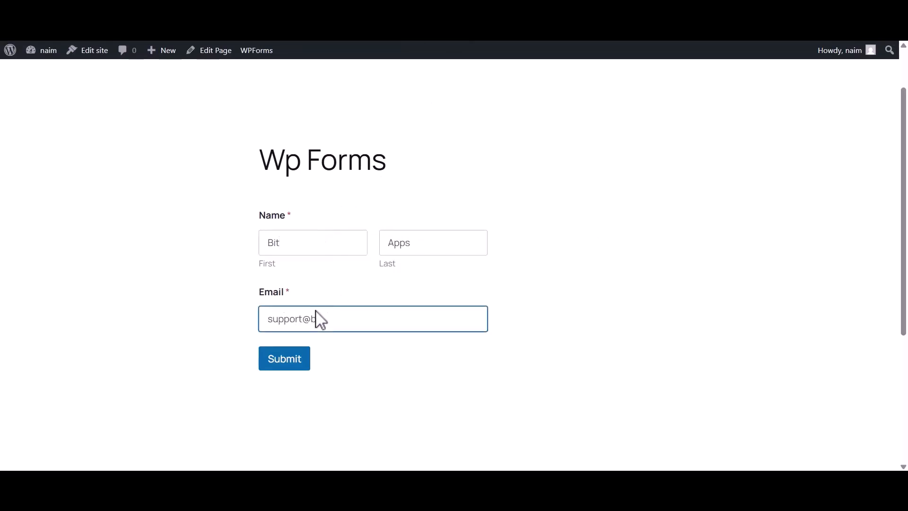
click(277, 368)
Review the captured 6-field response and close the trigger settings
drag(270, 230, 628, 239)
click(610, 253)
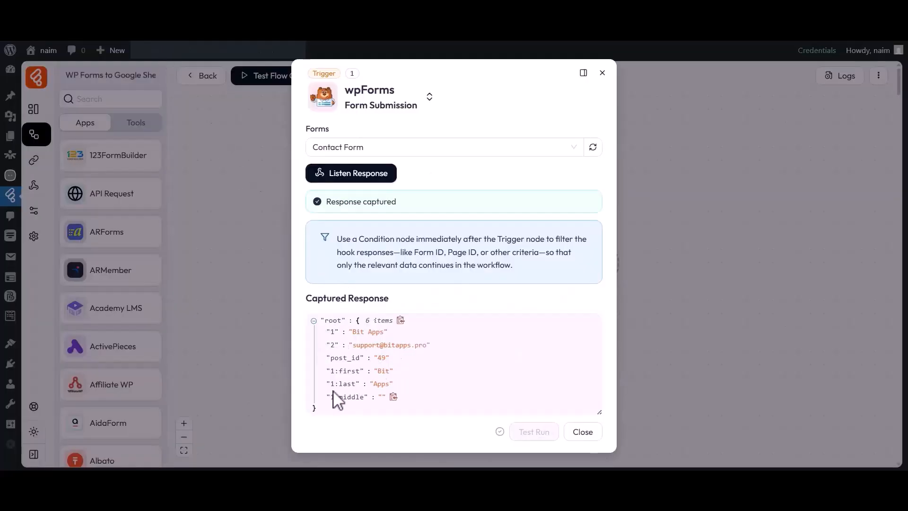
drag(339, 383, 356, 385)
click(389, 395)
click(581, 432)
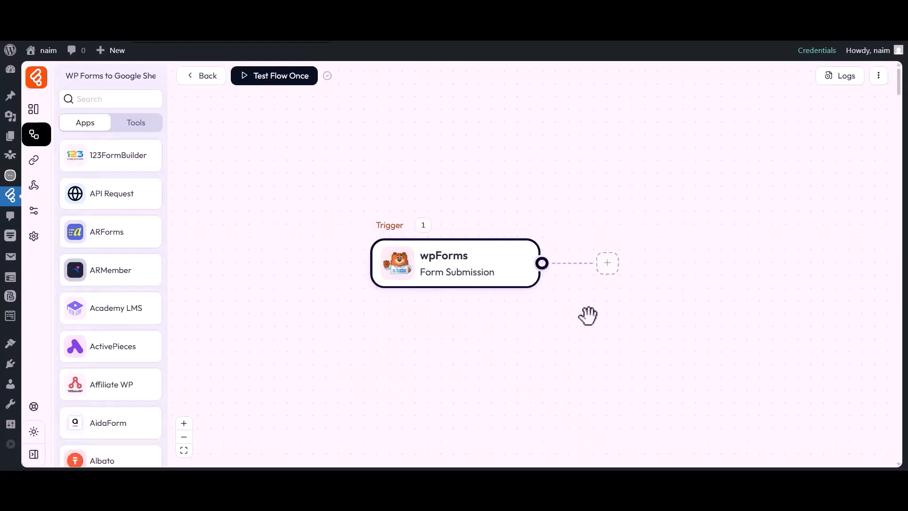
Add a Google Sheet Add Row action after the wpForms trigger
click(607, 264)
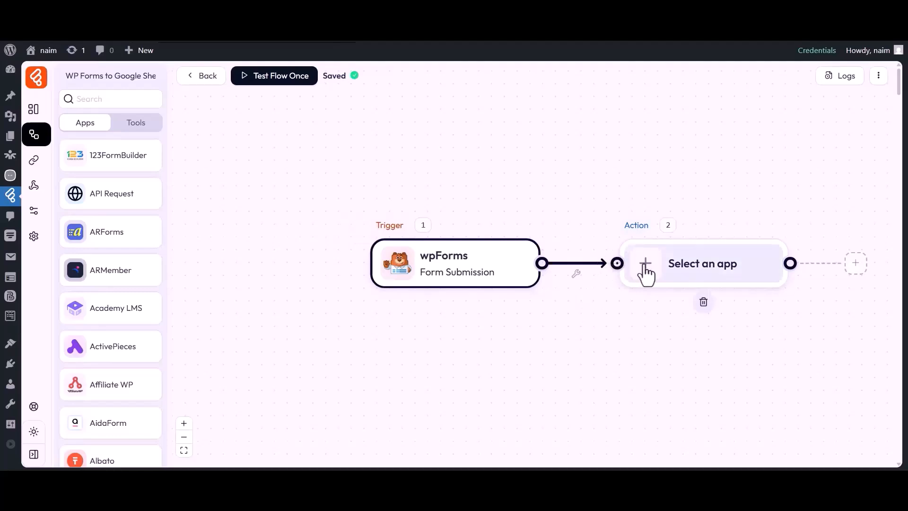
click(645, 273)
click(470, 87)
text(Goole Sheet)
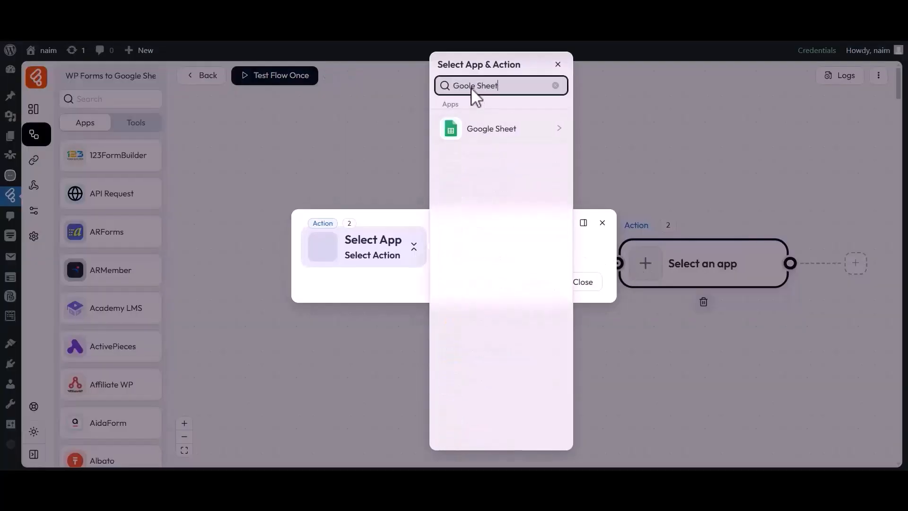
click(492, 137)
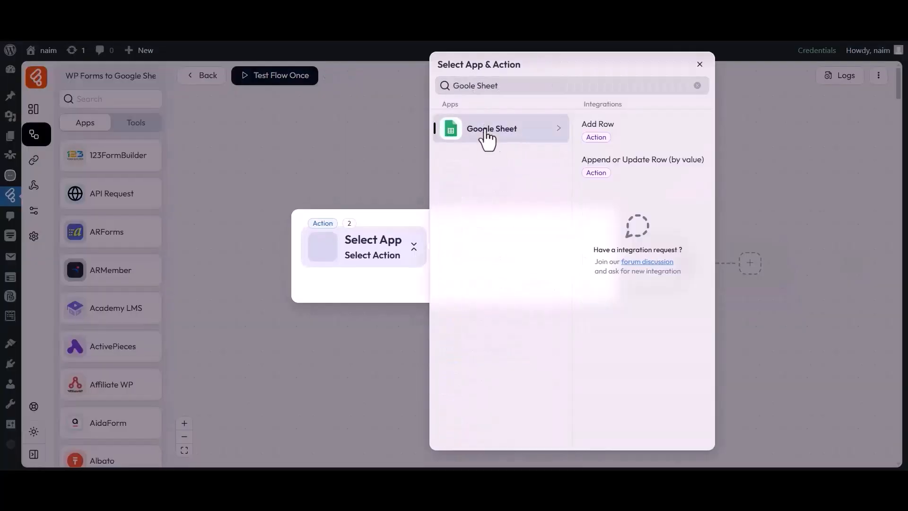
click(597, 130)
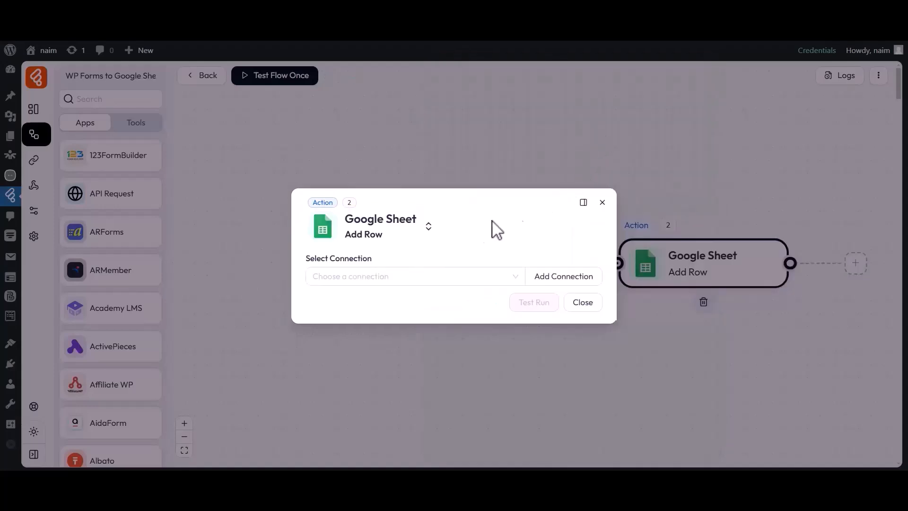
Add a new connection named 'Google Sheet connection 1' and reach its client ID and secret fields
click(374, 258)
click(373, 278)
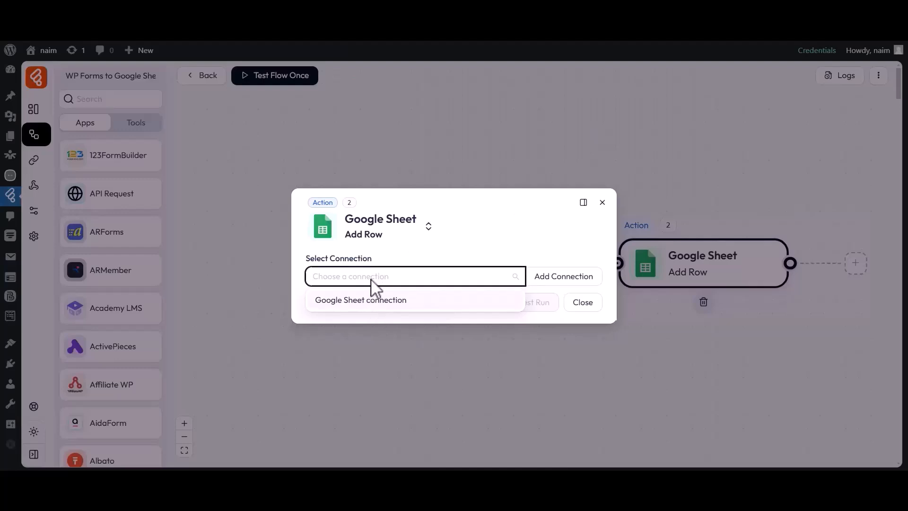
click(557, 282)
drag(615, 218, 655, 224)
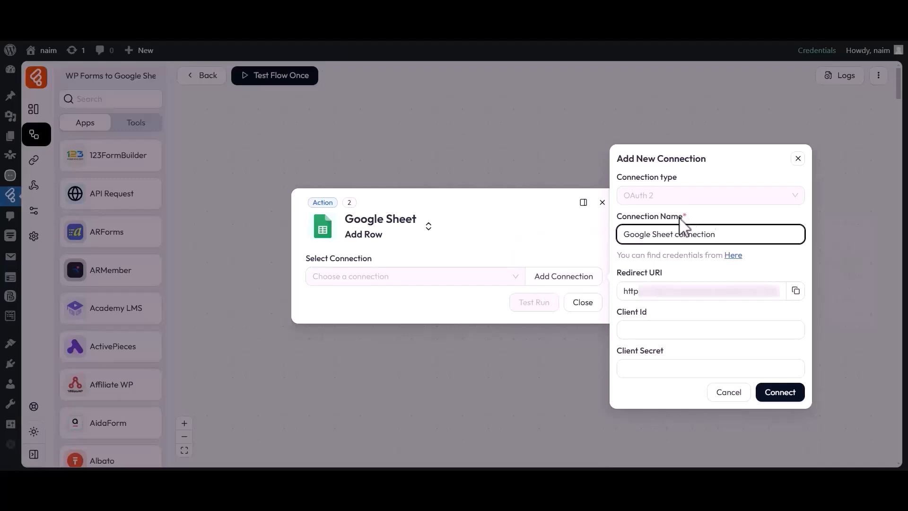
click(716, 234)
text(1)
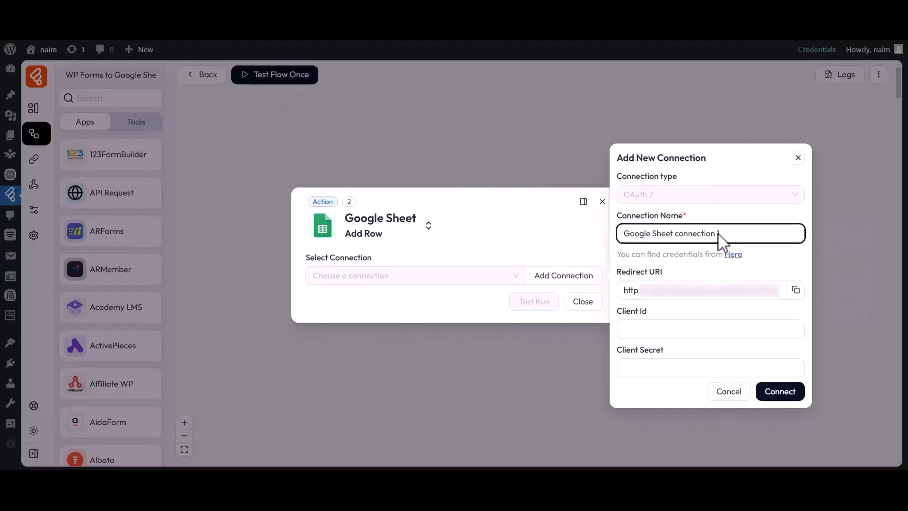
drag(617, 312, 643, 314)
click(635, 328)
drag(617, 350, 651, 350)
click(666, 351)
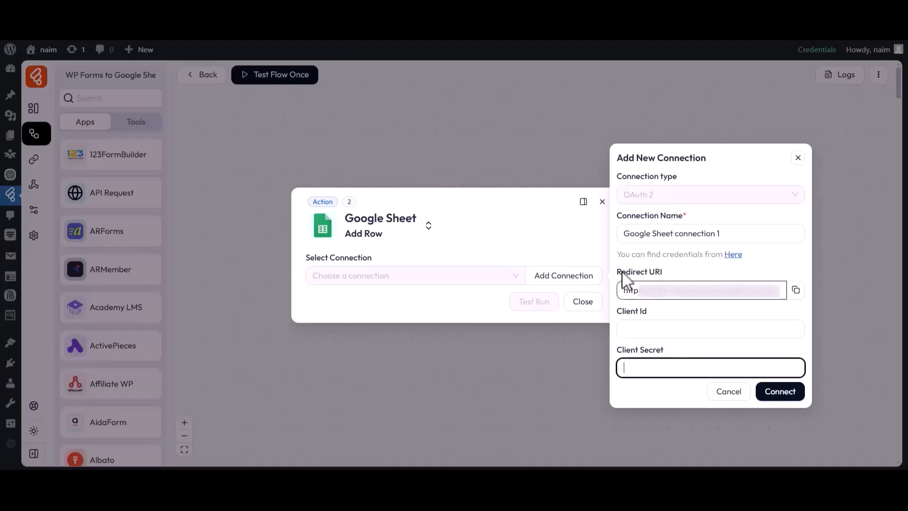
Enable the Google Drive API from APIs & Services in Google Cloud Console
click(521, 29)
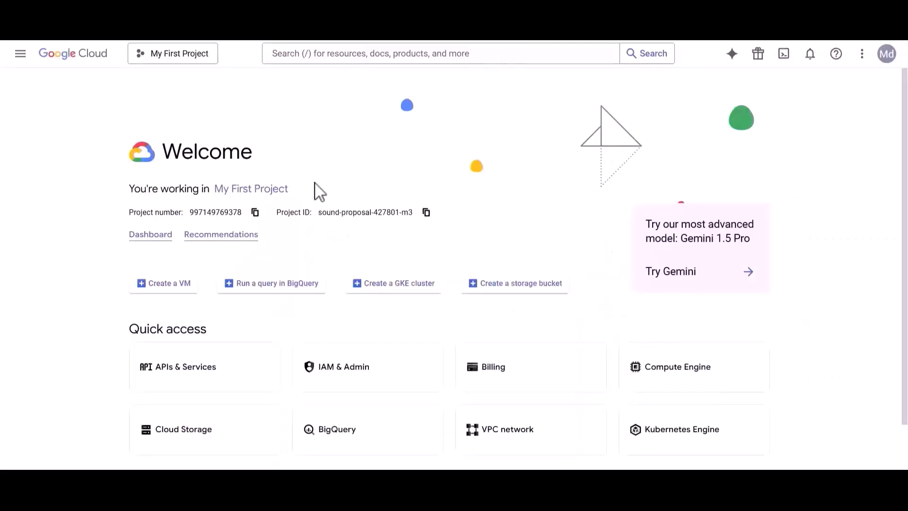
click(20, 55)
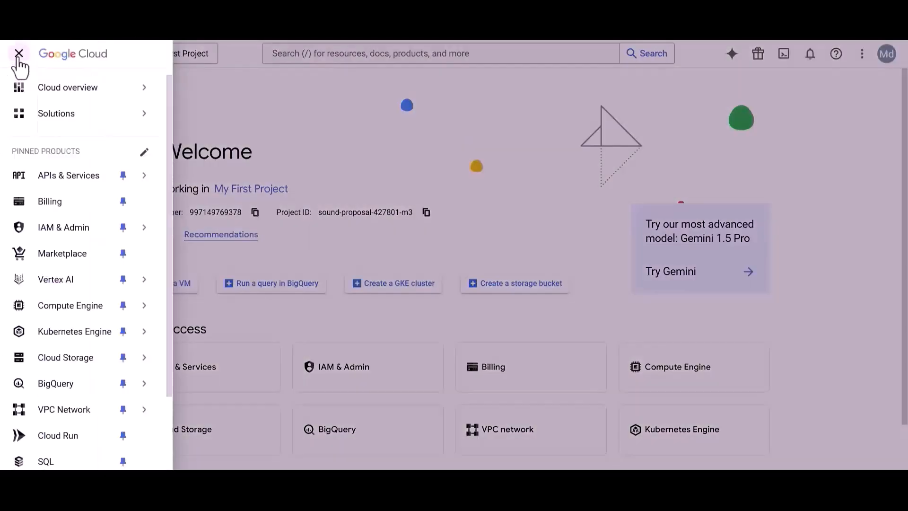
click(82, 178)
click(322, 56)
text(Google Drive API)
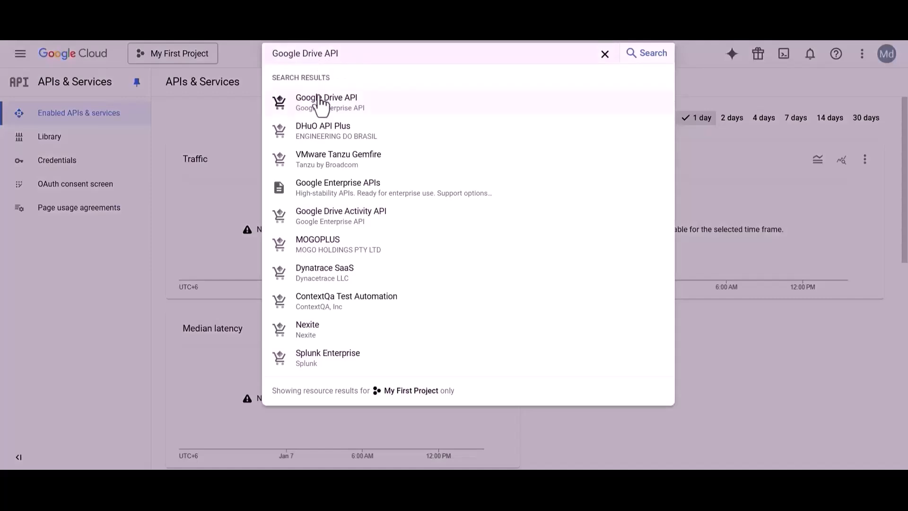
click(324, 101)
drag(115, 122, 227, 134)
click(224, 136)
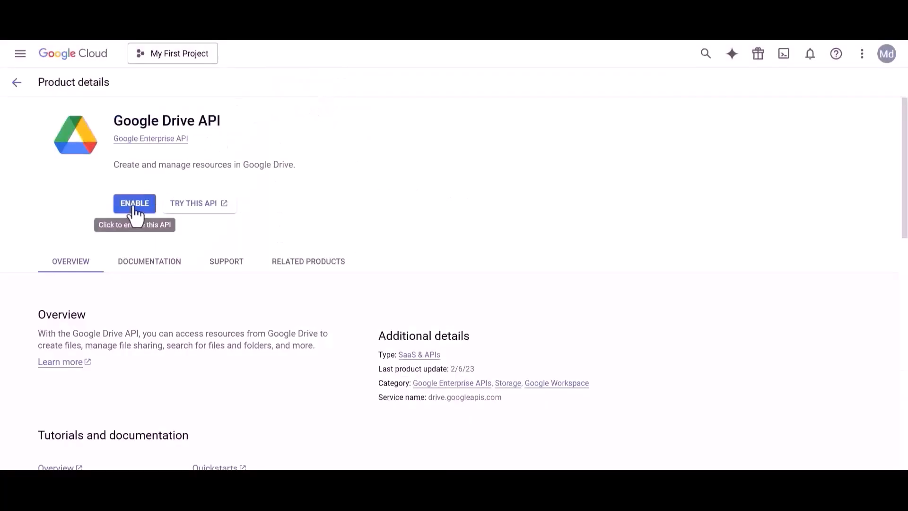
click(135, 207)
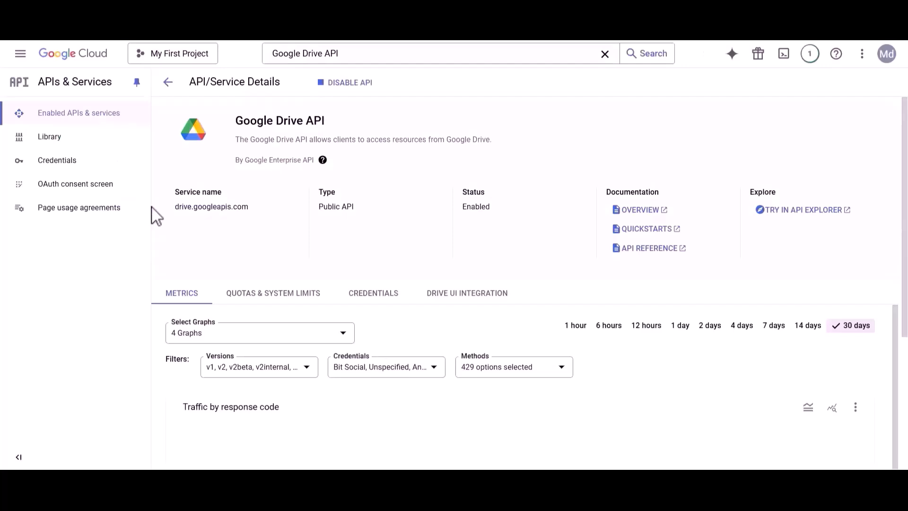
Search for and enable the Google Sheets API
double_click(319, 53)
text(sheets)
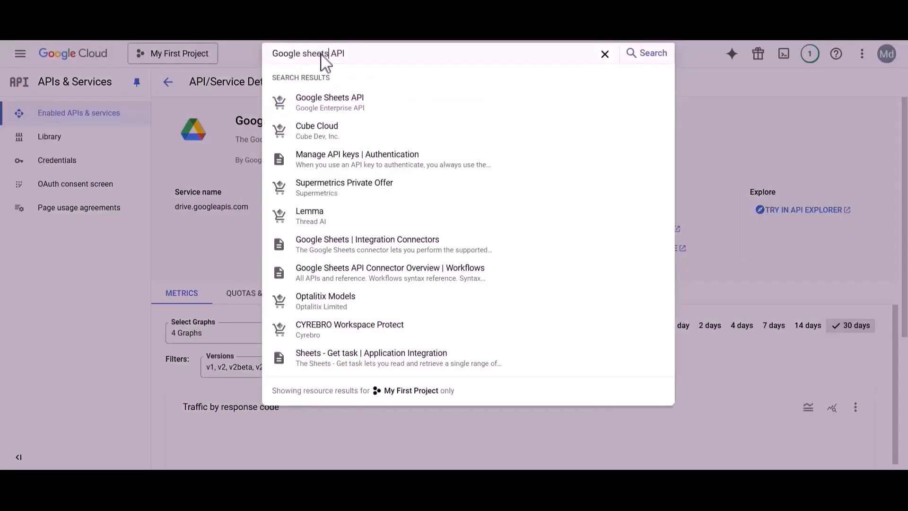
click(321, 103)
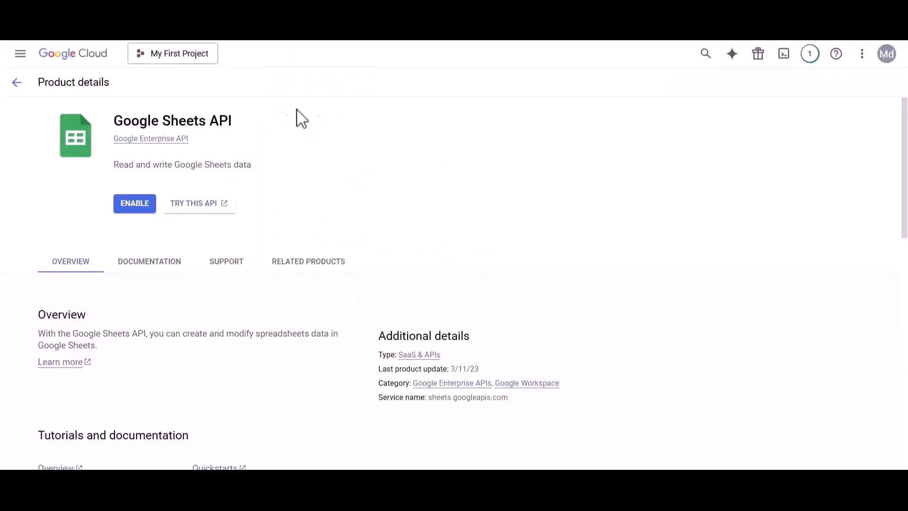
click(136, 207)
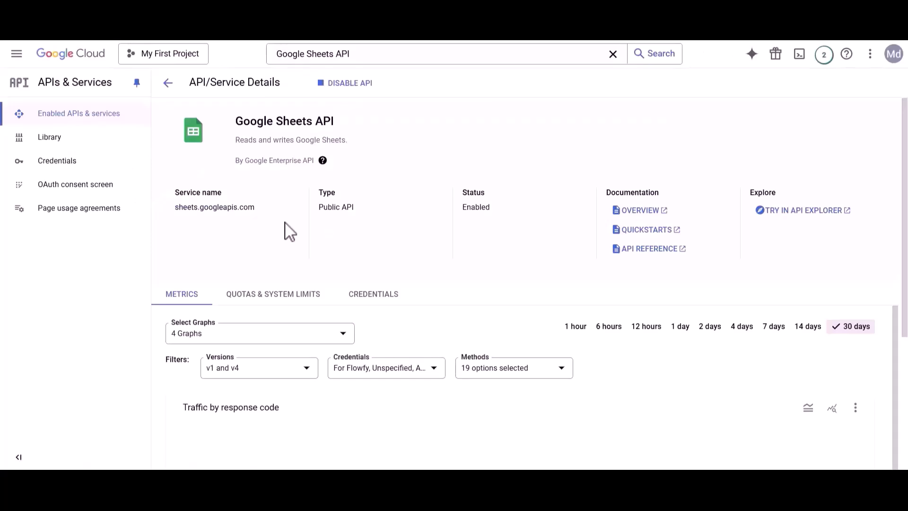
Save the Bit Flows consent-screen app info with its existing support and developer emails, then open the scope picker
click(70, 185)
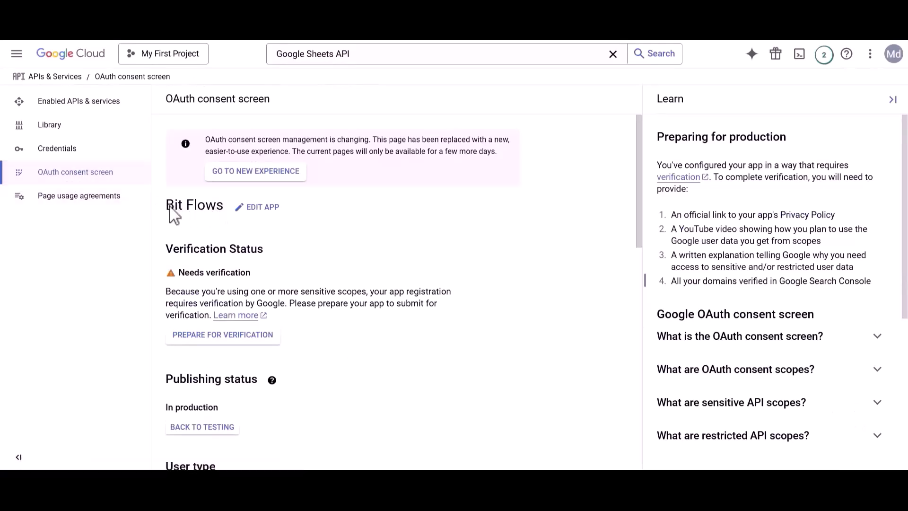
click(260, 208)
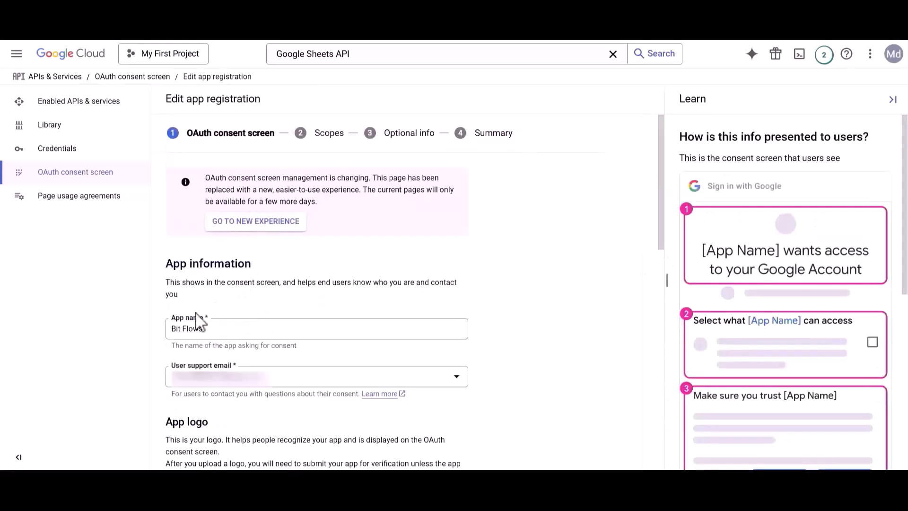
click(216, 377)
click(219, 388)
scroll(218, 390, down, 8)
scroll(219, 390, down, 4)
drag(167, 375, 318, 375)
click(215, 405)
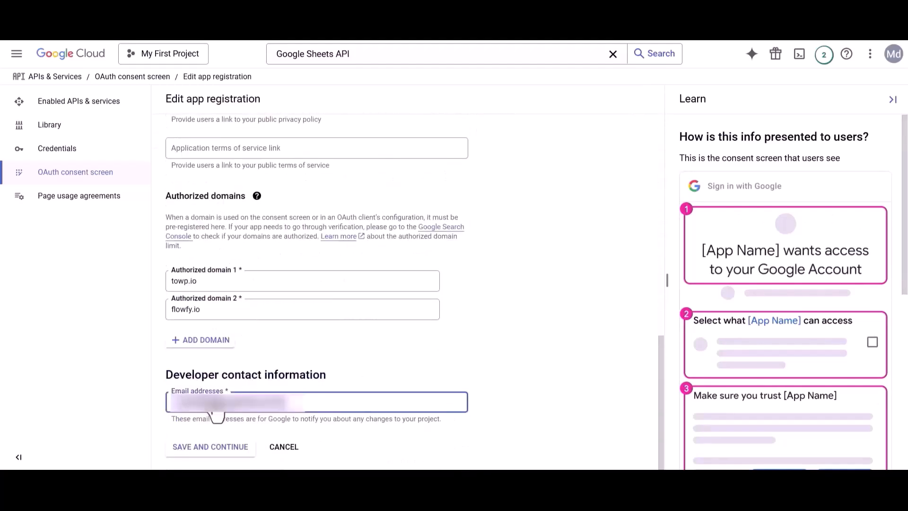
click(211, 450)
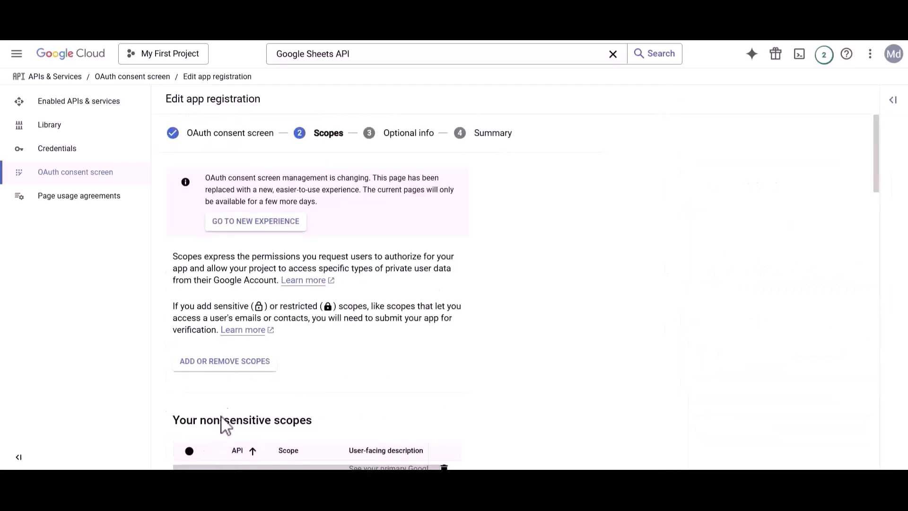
click(221, 368)
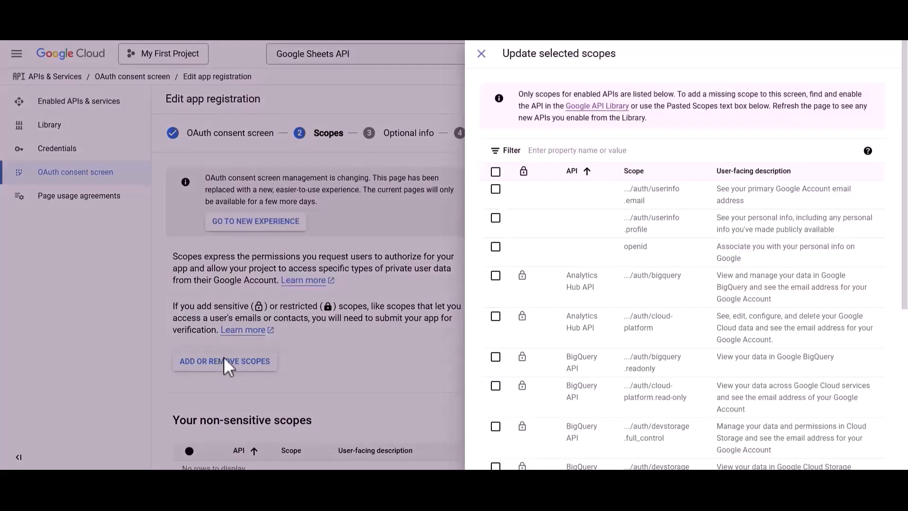
Tick the drive and drive.file scopes by filtering on their URLs copied from the docs
click(564, 150)
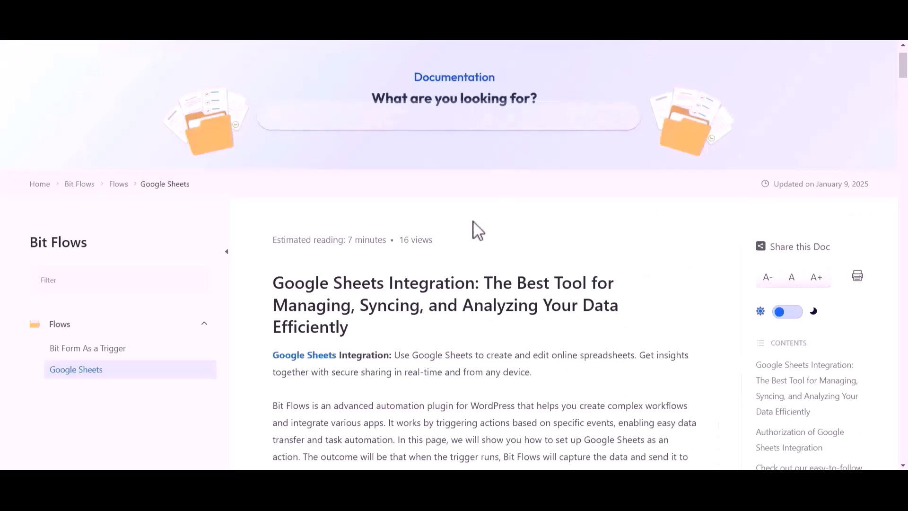
scroll(477, 230, down, 15)
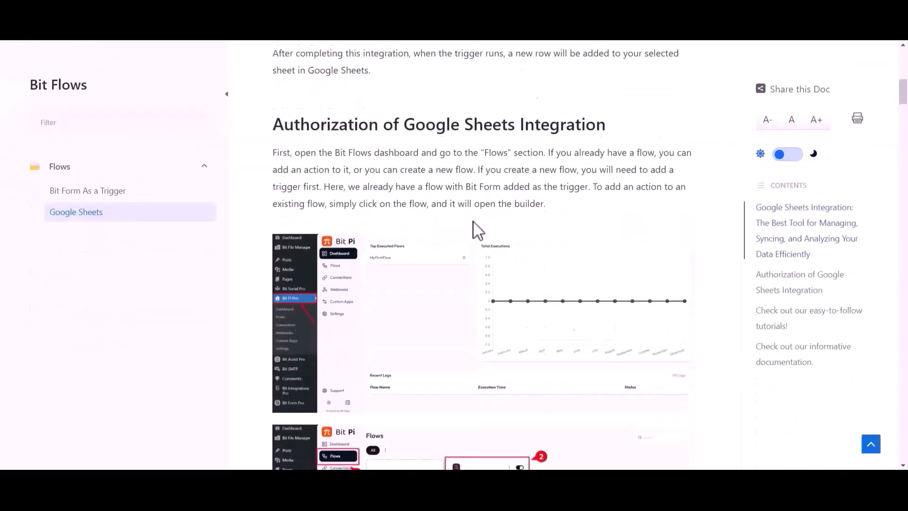
scroll(473, 220, down, 20)
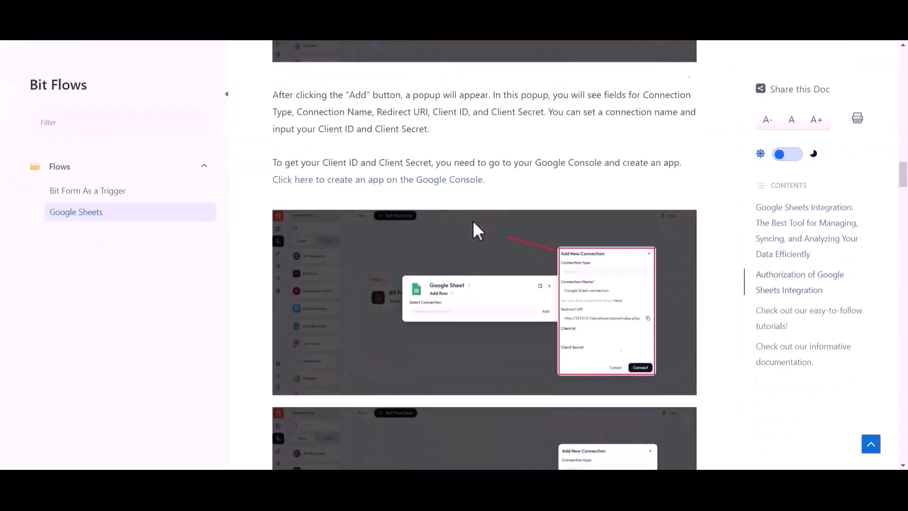
scroll(477, 231, down, 10)
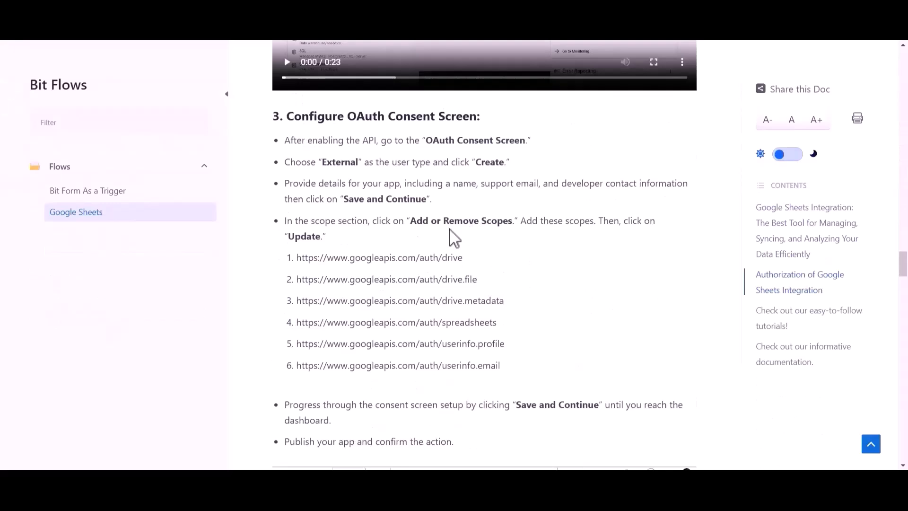
drag(297, 258, 463, 263)
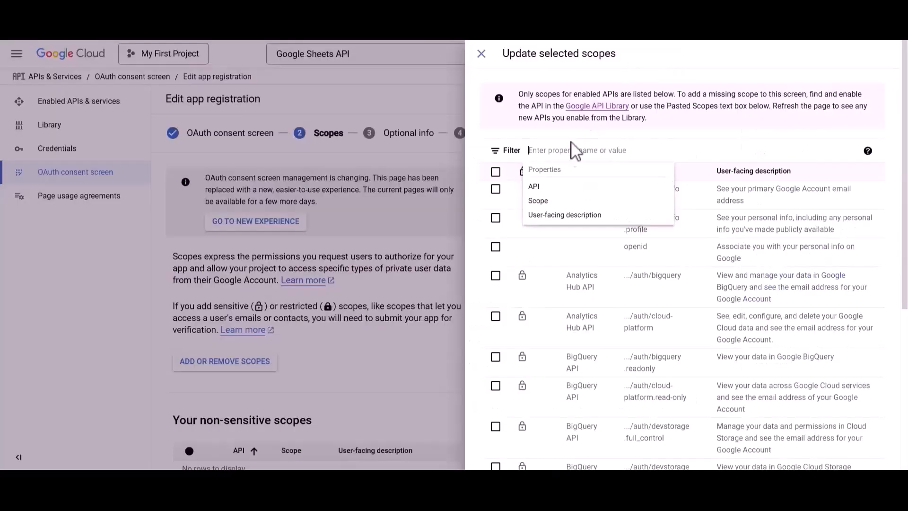
text(https://www.googleapis.com/auth/drive)
click(563, 185)
click(495, 189)
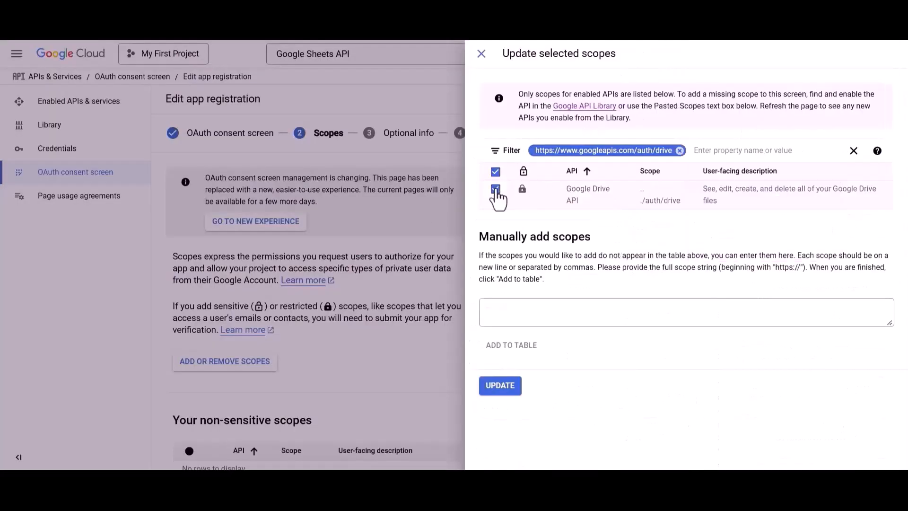
click(679, 150)
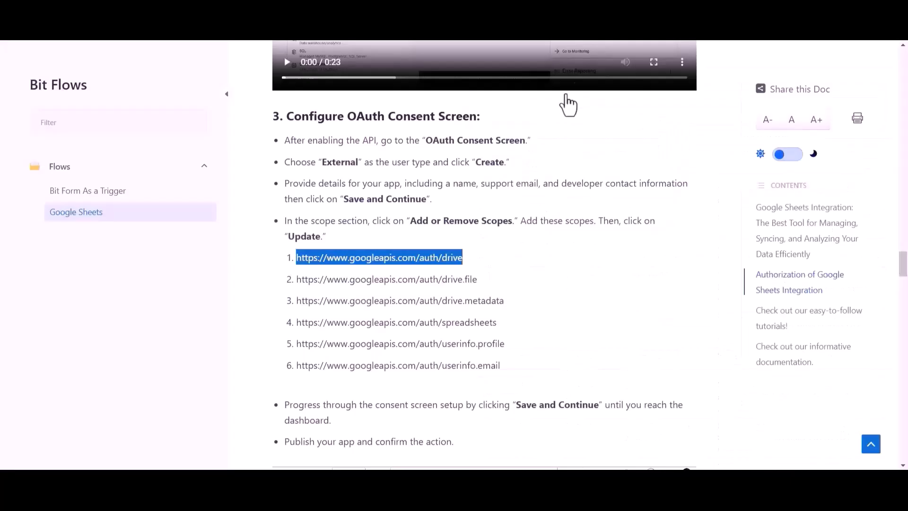
drag(298, 281, 481, 269)
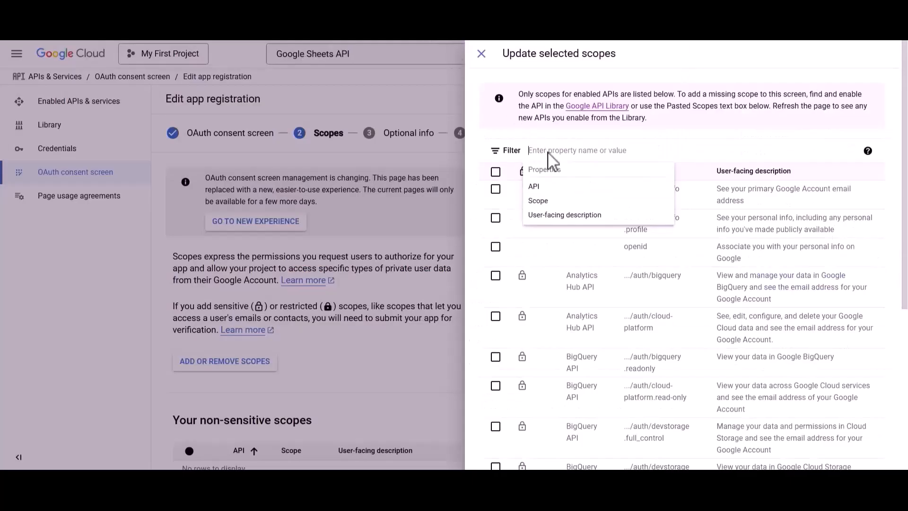
text(https://www.googleapis.com/auth/drive.file)
click(550, 189)
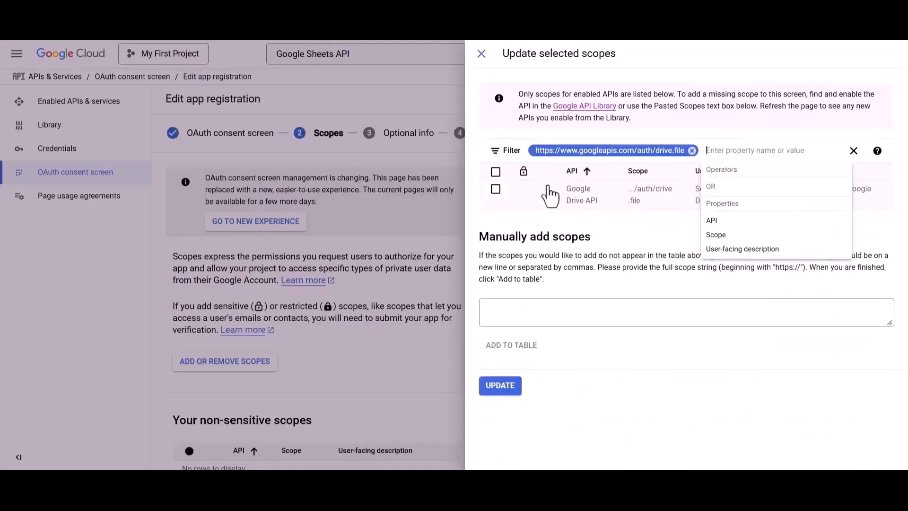
click(693, 150)
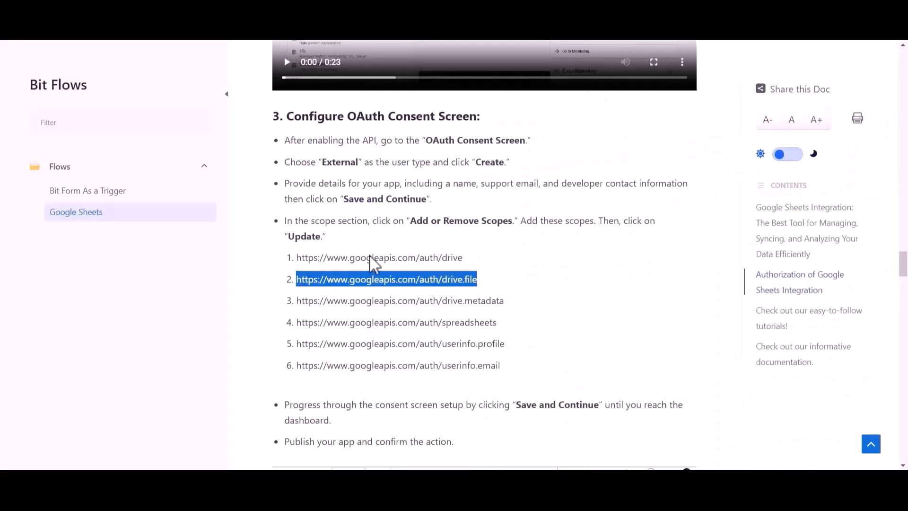
Tick the drive.metadata and spreadsheets scopes by filtering on their URLs
click(298, 300)
drag(297, 300, 506, 302)
key(ctrl+c)
click(547, 152)
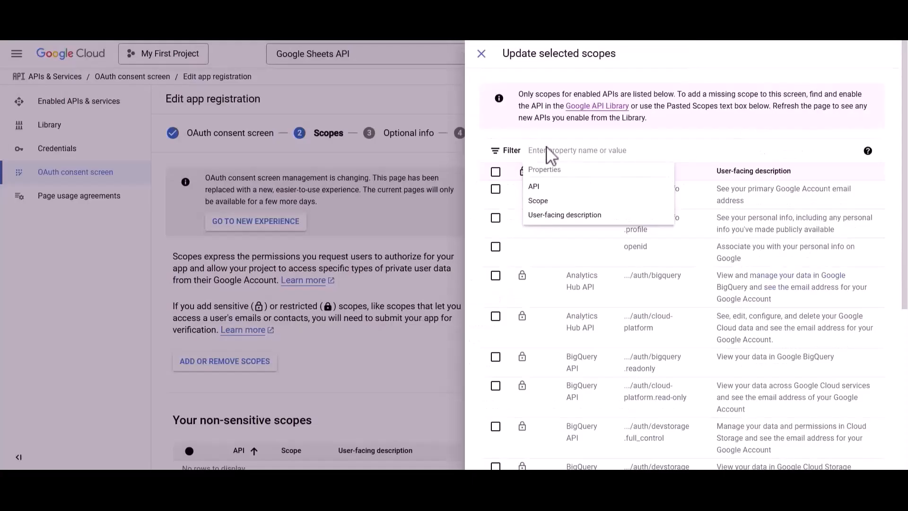
key(ctrl+v)
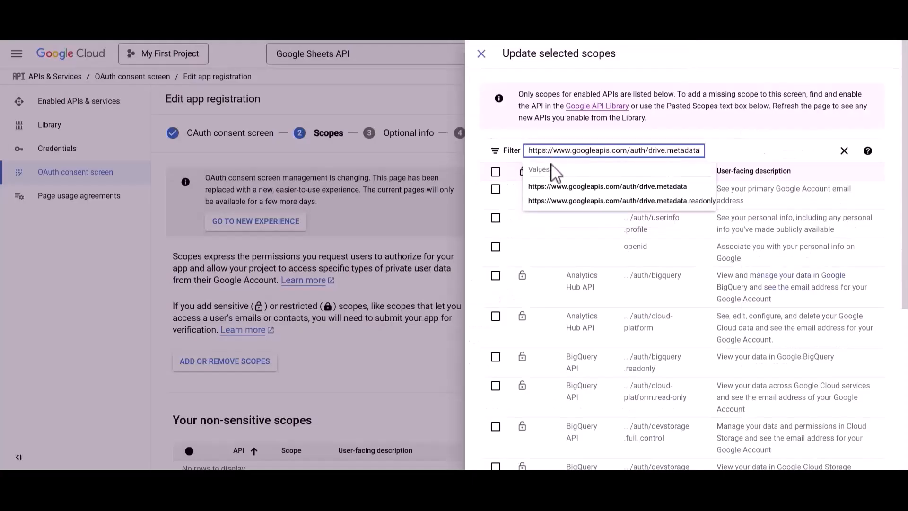
click(550, 187)
click(495, 189)
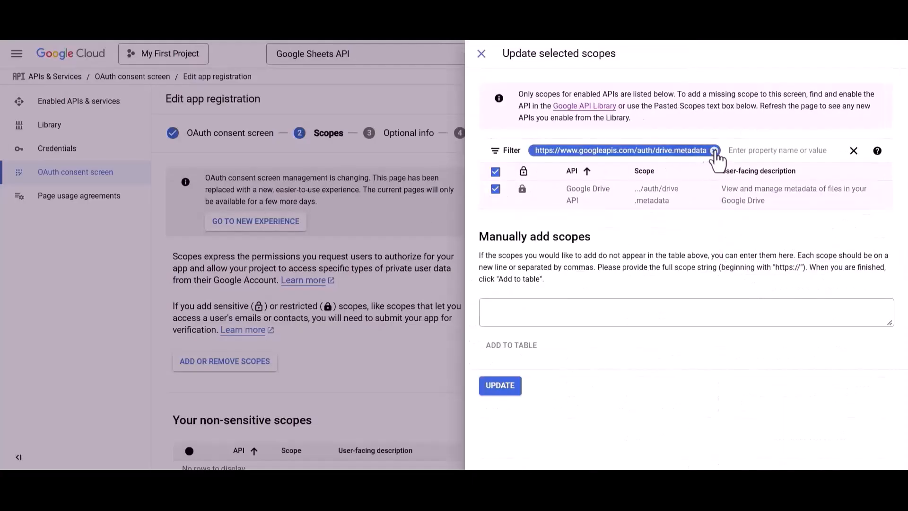
click(714, 151)
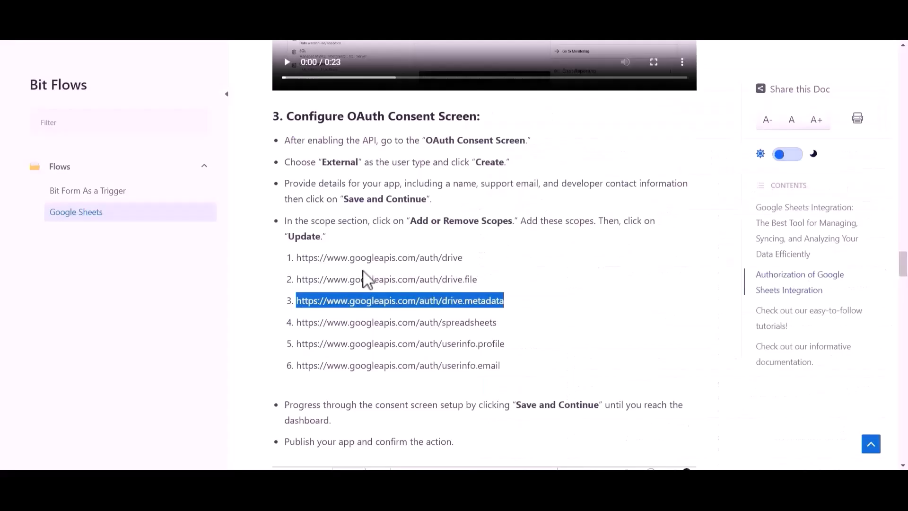
drag(298, 323, 497, 326)
click(531, 148)
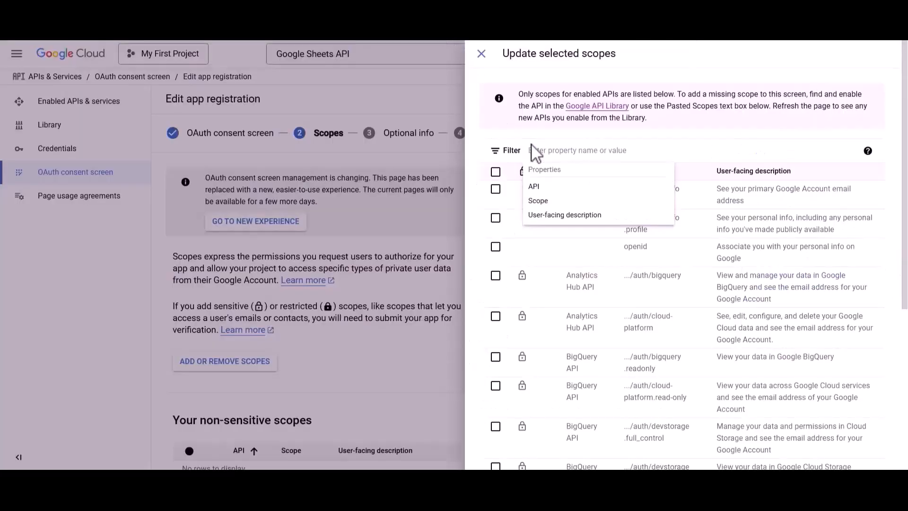
key(ctrl+v)
click(543, 187)
click(495, 189)
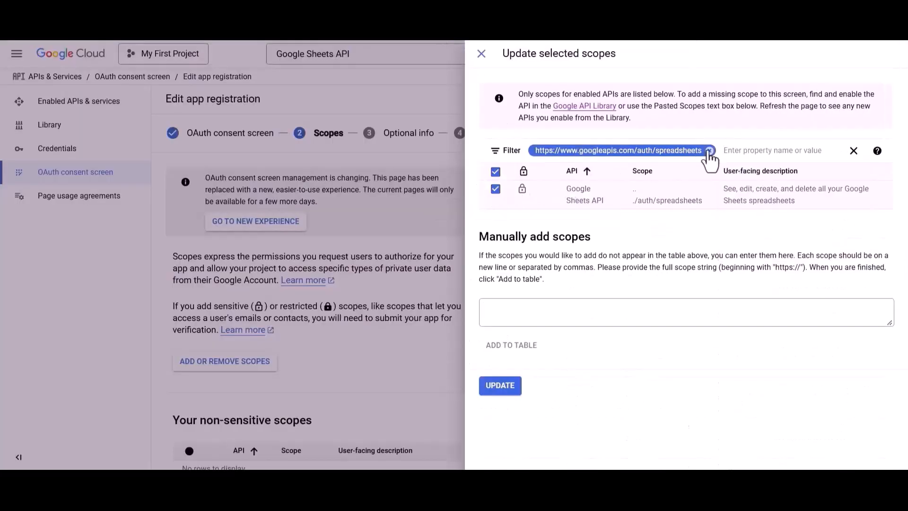
click(709, 150)
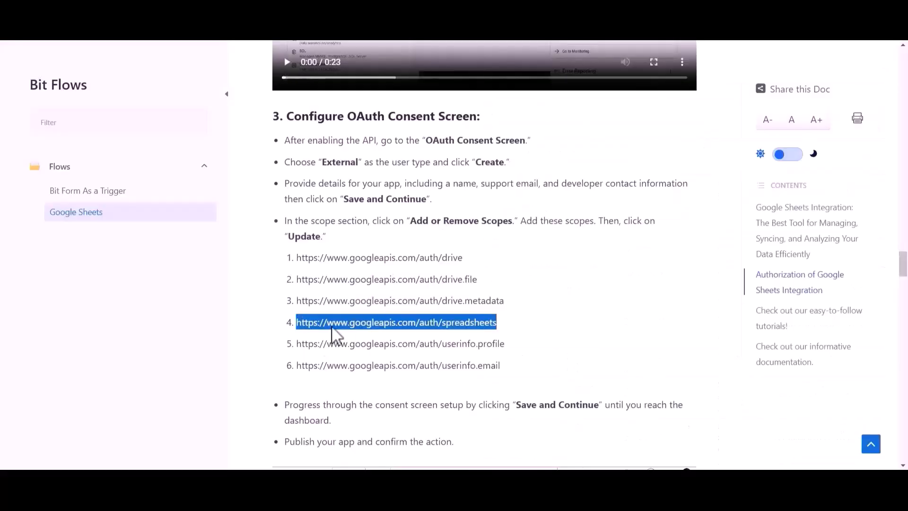
Tick the userinfo.profile and userinfo.email scopes by filtering on their URLs
drag(297, 344, 507, 349)
click(557, 149)
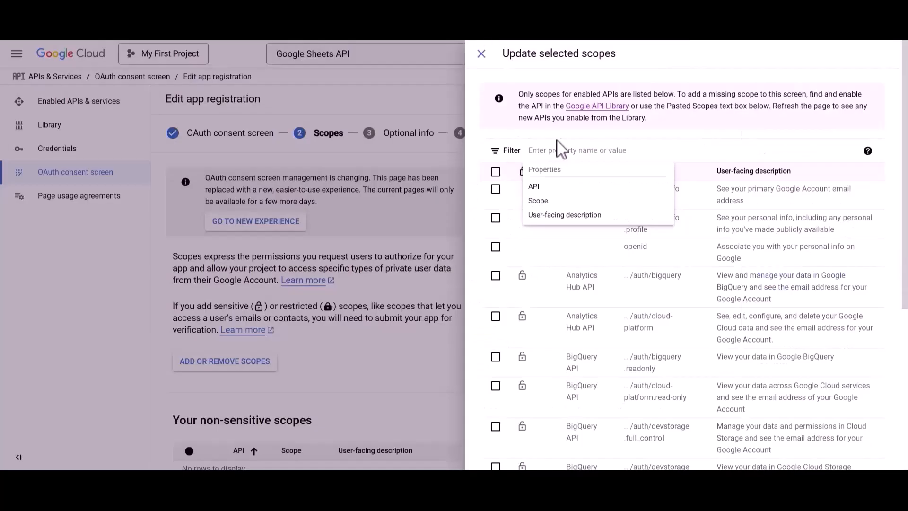
key(ctrl+v)
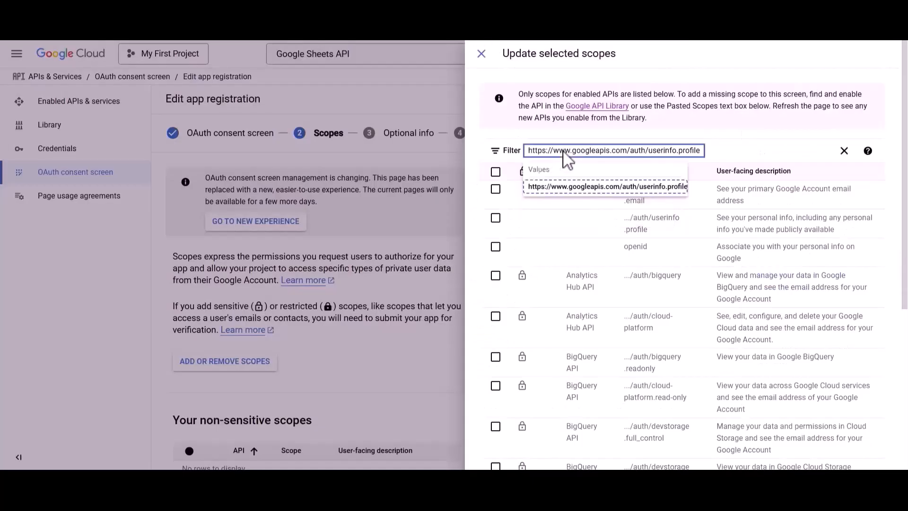
click(563, 189)
click(495, 189)
click(714, 150)
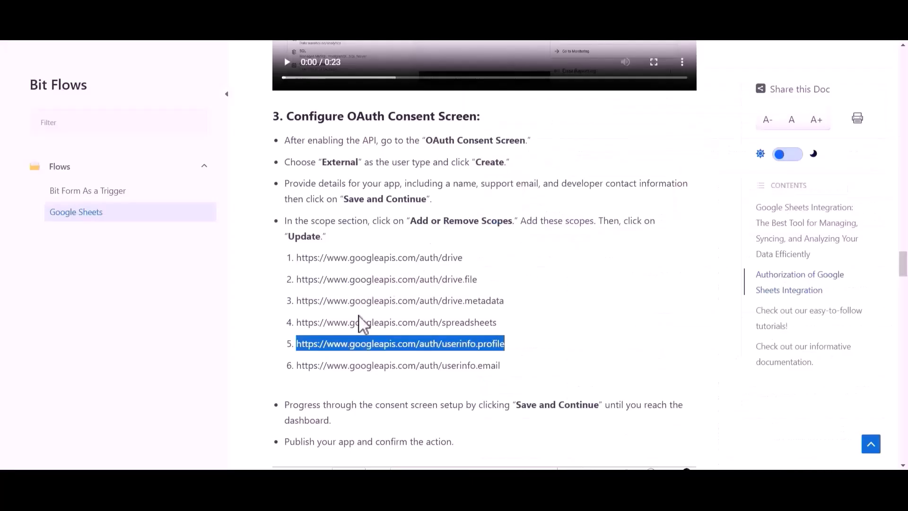
drag(297, 366, 496, 367)
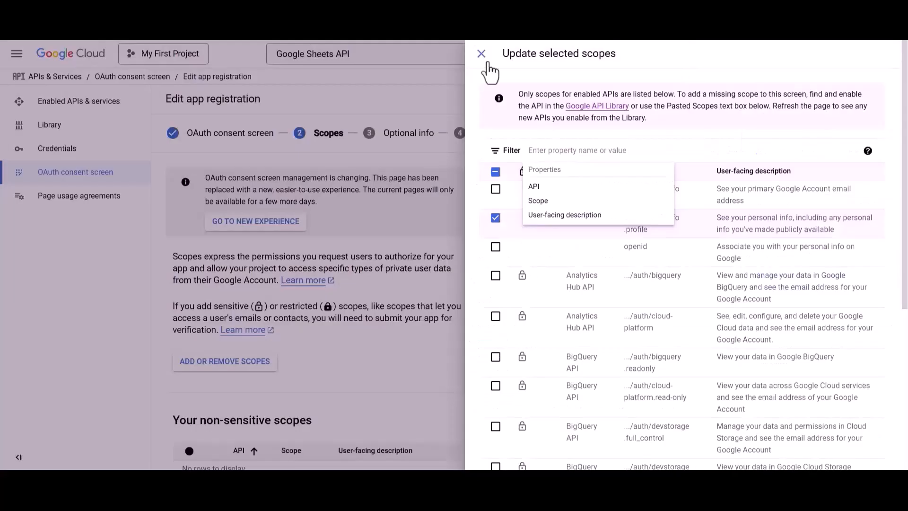
key(ctrl+v)
click(577, 189)
click(495, 189)
click(711, 151)
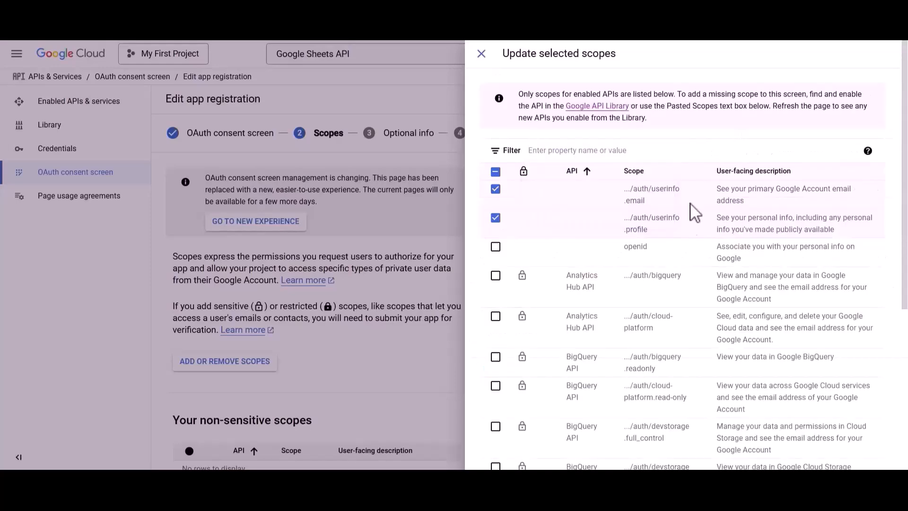
scroll(661, 341, down, 5)
Apply the selected scopes and save through to the consent screen overview
click(501, 455)
scroll(502, 458, down, 10)
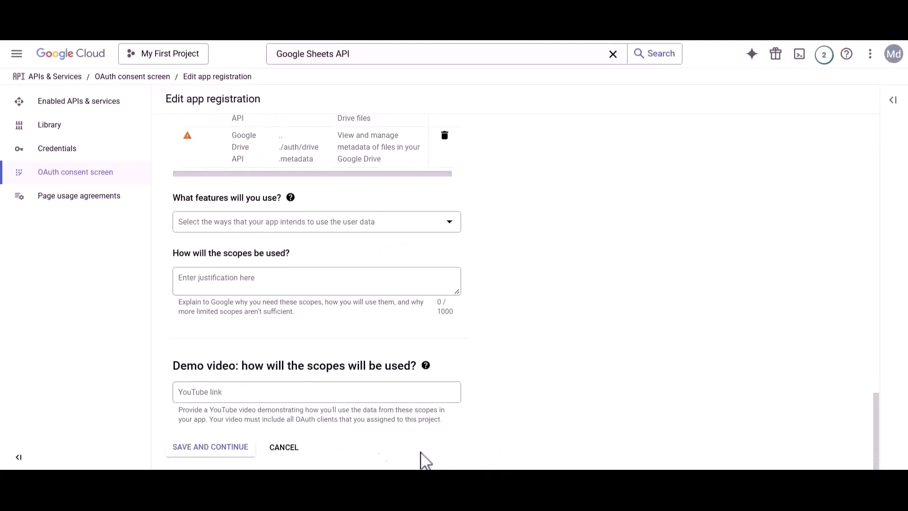
click(211, 448)
scroll(208, 452, down, 3)
click(206, 449)
scroll(206, 452, down, 10)
scroll(206, 452, down, 2)
click(204, 452)
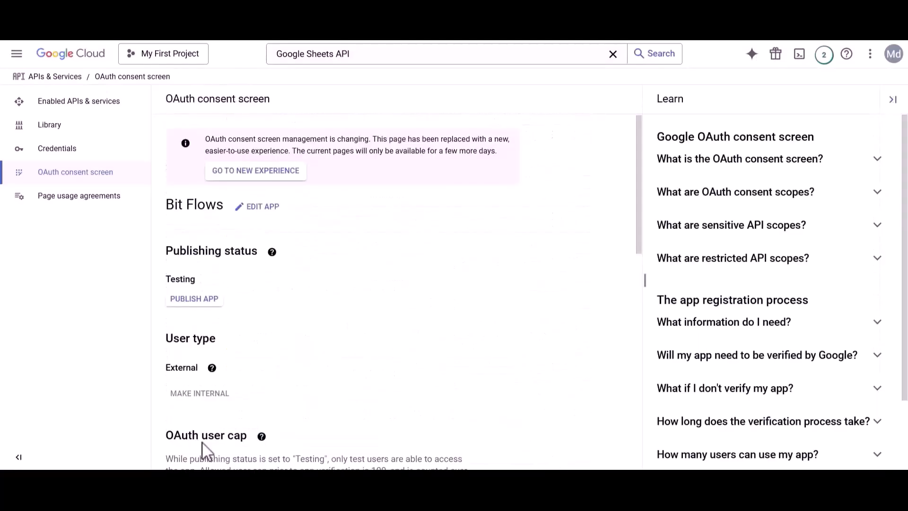
Publish the Bit Flows app to production and go to the Credentials page
click(199, 301)
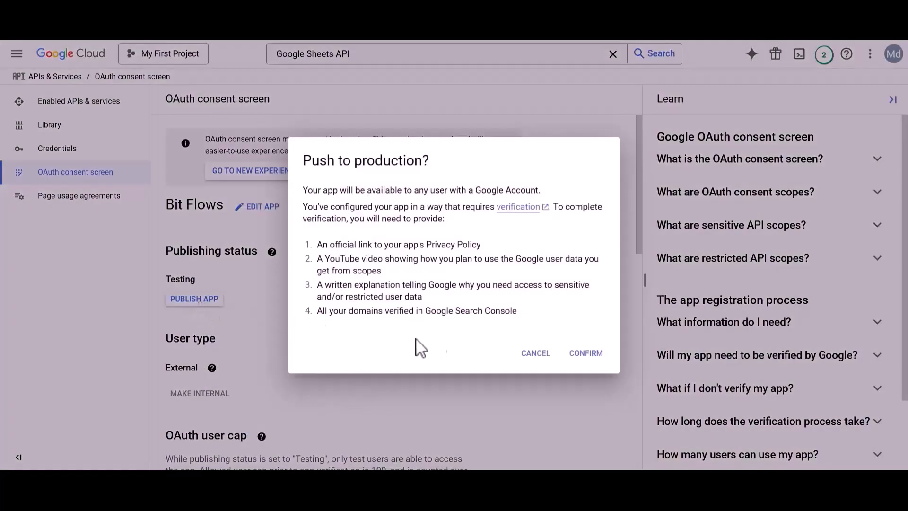
click(583, 357)
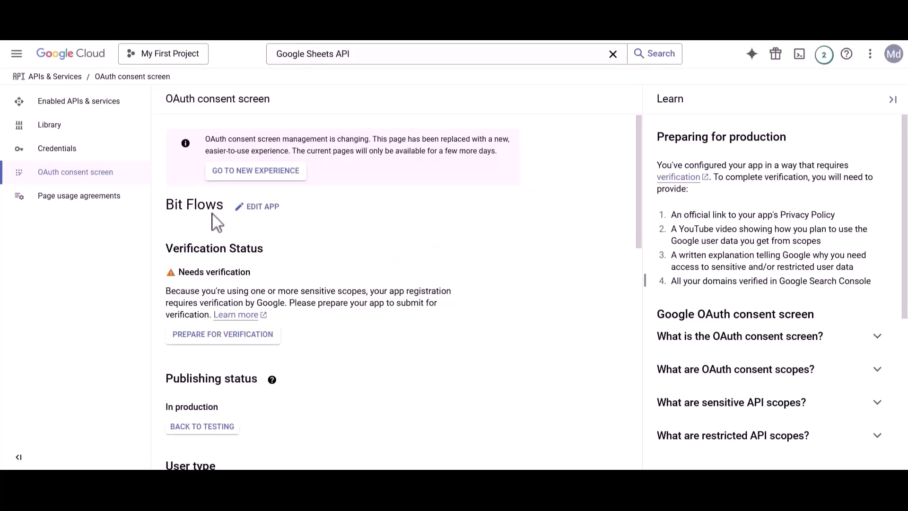
click(69, 150)
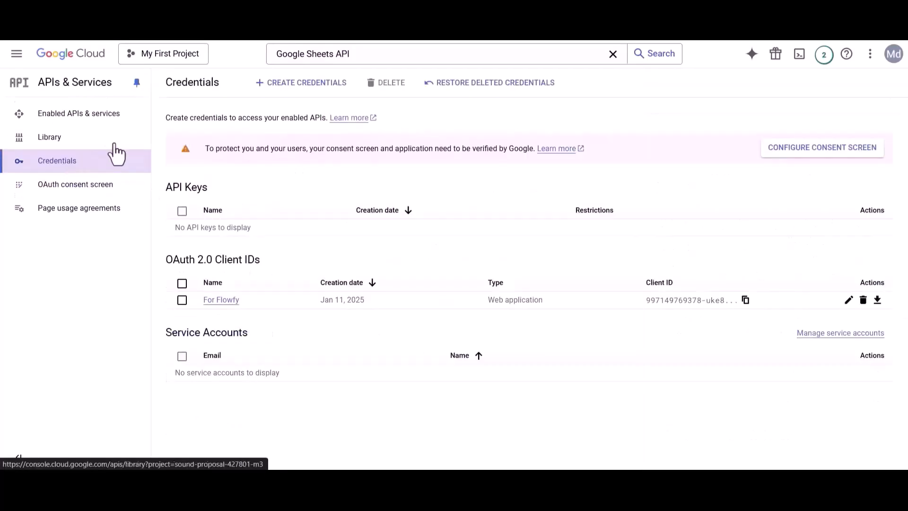
Start a new OAuth client ID of type Web application named 'Bit Flow'
click(297, 85)
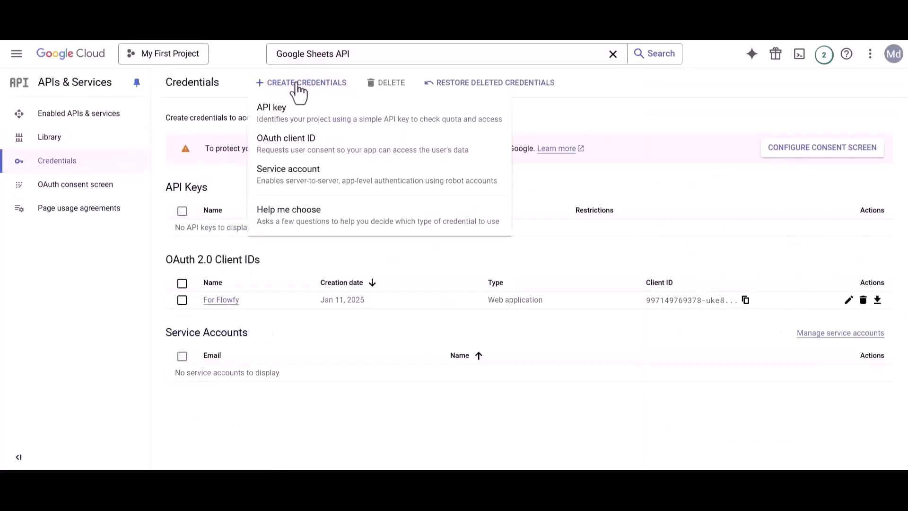
click(290, 149)
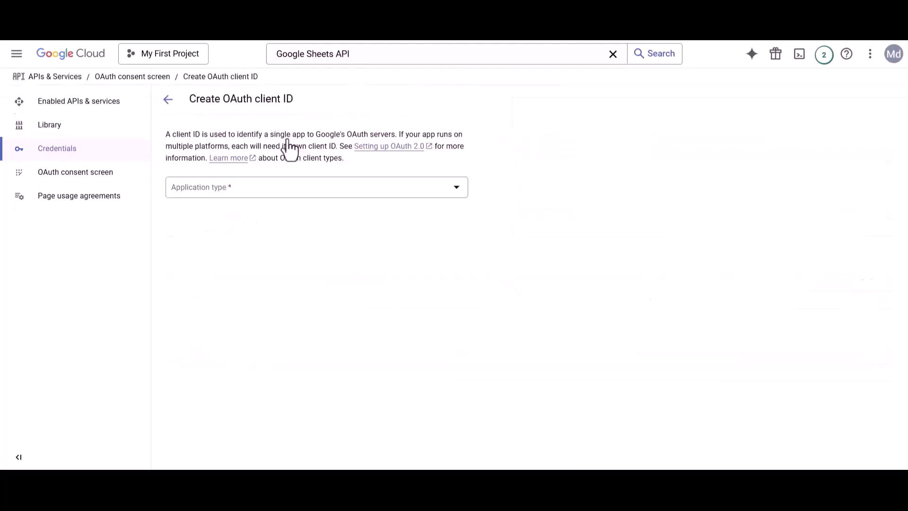
click(203, 192)
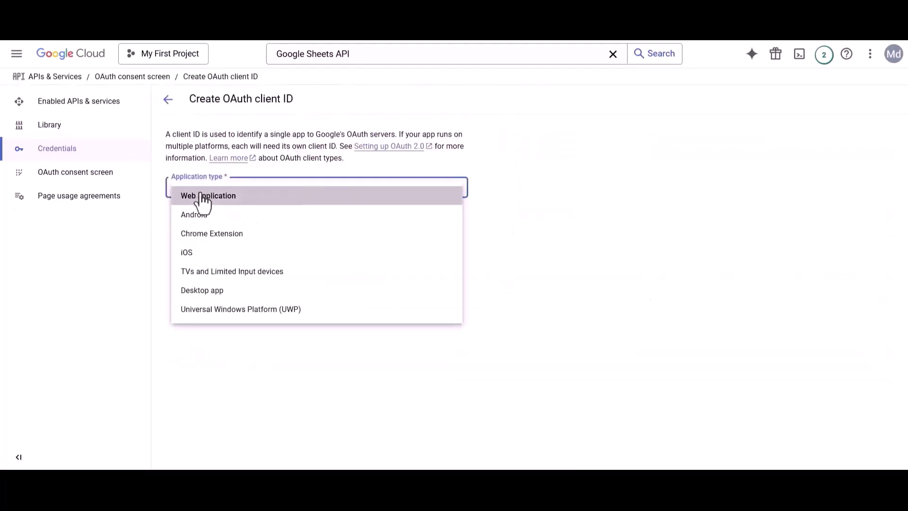
click(202, 198)
drag(173, 224, 222, 226)
text(Bit Flows)
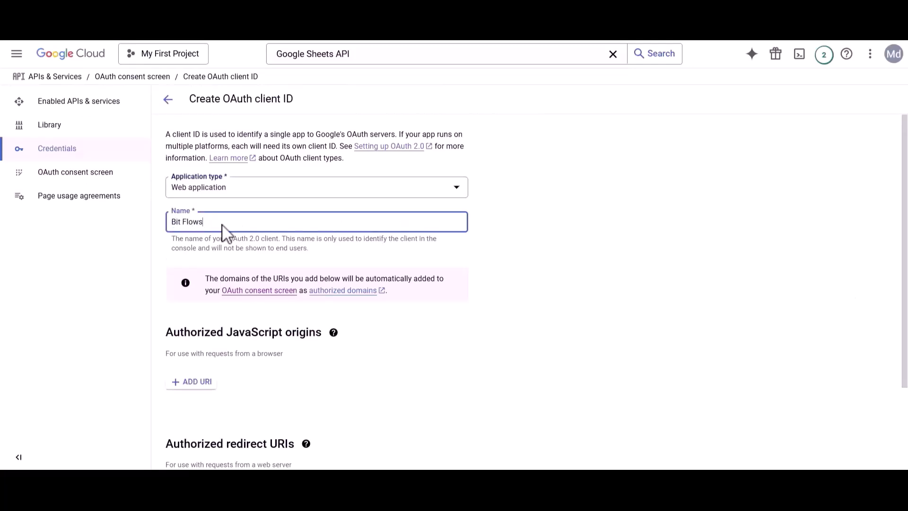
Add the site address as an Authorized JavaScript origin
drag(167, 330, 318, 336)
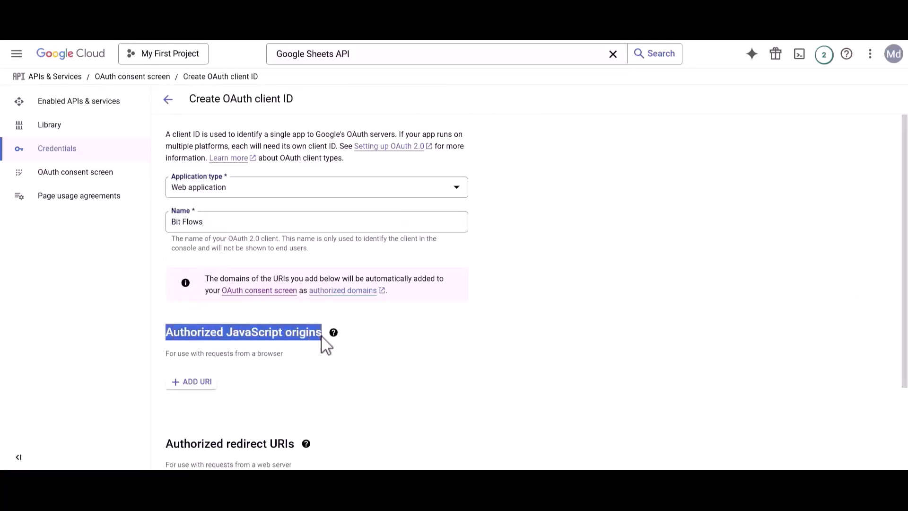
click(321, 336)
click(196, 391)
key(ctrl+v)
Copy the Redirect URI shown in the Bit Flows connection form
scroll(194, 386, down, 3)
drag(166, 352, 292, 355)
click(292, 356)
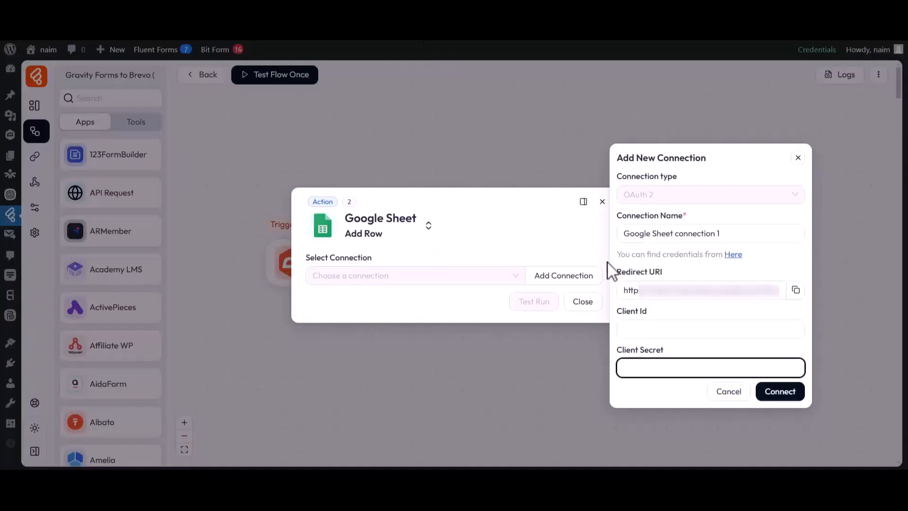
drag(615, 271, 782, 290)
click(658, 277)
click(782, 290)
click(796, 290)
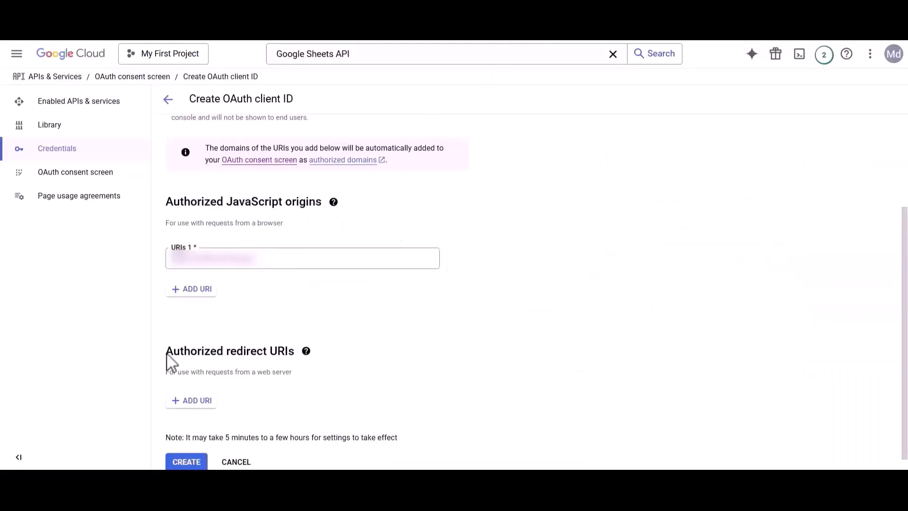
Add the plugin's redirect URI under Authorized redirect URIs and create the OAuth client
drag(166, 356, 299, 367)
click(281, 374)
click(208, 402)
key(ctrl+v)
scroll(202, 410, down, 1)
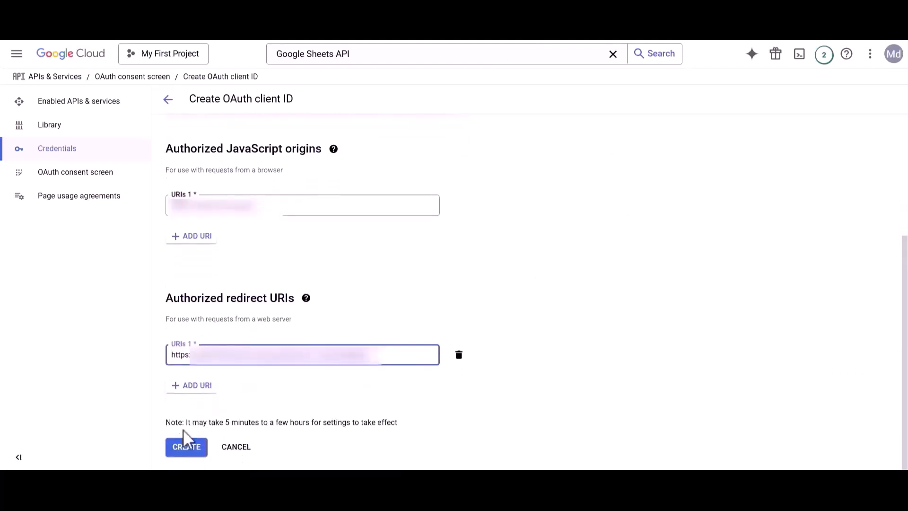
click(189, 447)
Review the newly created client ID and client secret
drag(318, 230, 349, 236)
click(376, 239)
drag(317, 288, 366, 290)
click(371, 297)
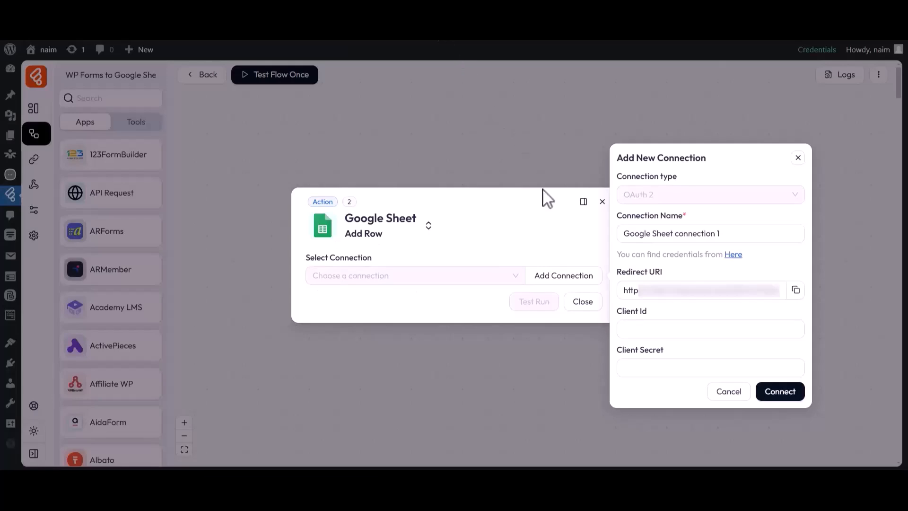
Paste the client ID into Bit Flows' Client Id field and copy the client secret
drag(618, 310, 652, 319)
click(651, 320)
key(ctrl+v)
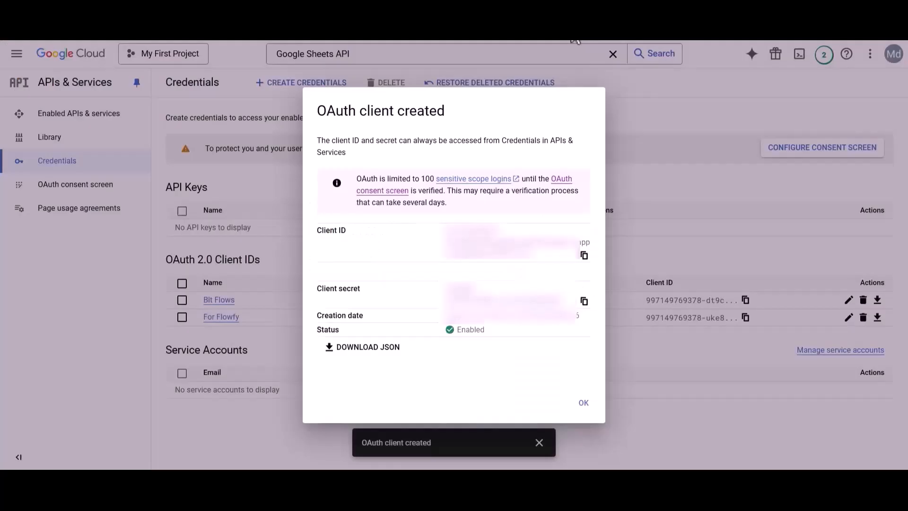
click(423, 303)
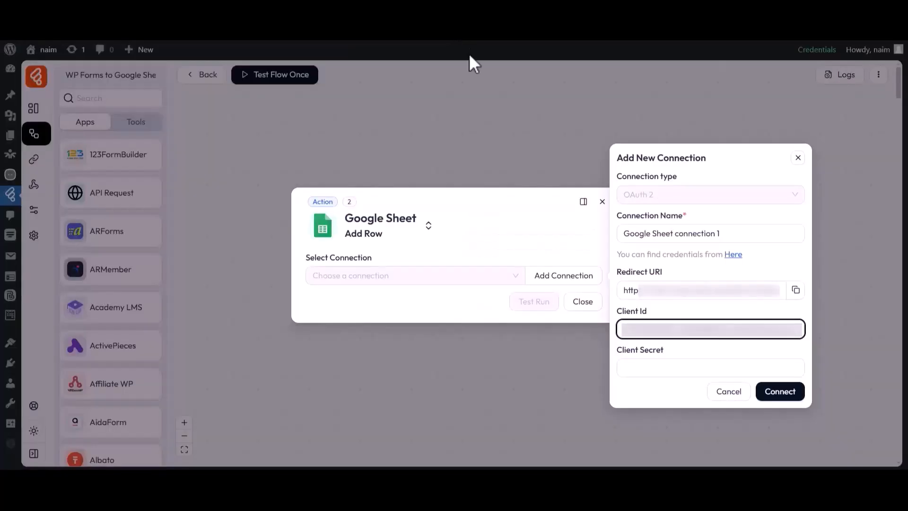
Paste the client secret into the Client Secret field and start the Google authorisation
drag(616, 349, 665, 364)
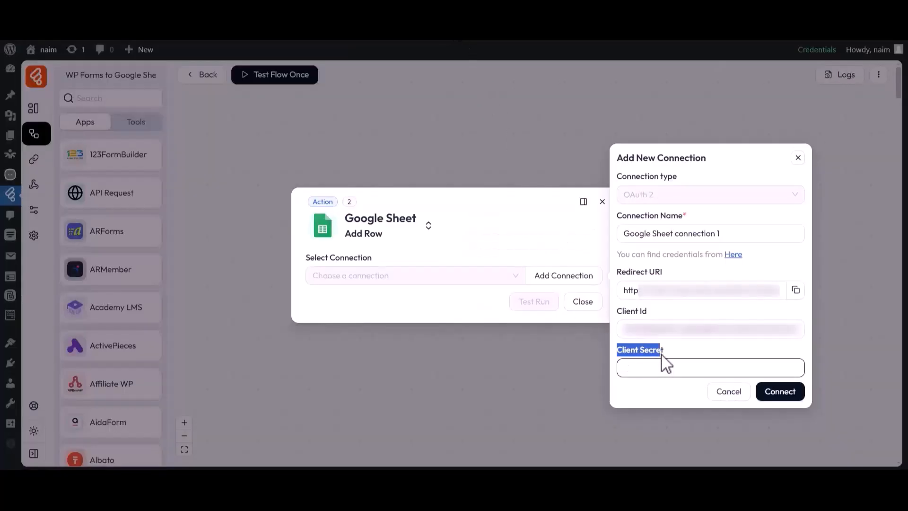
click(666, 368)
key(ctrl+v)
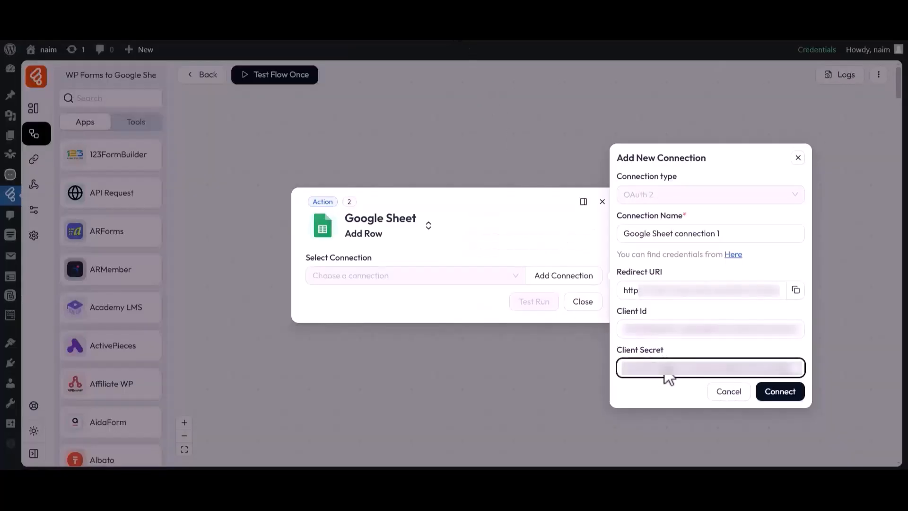
click(779, 391)
Choose the Google account, continue past the unverified-app warning, and confirm the saved connection
drag(20, 93, 181, 102)
click(184, 101)
click(71, 175)
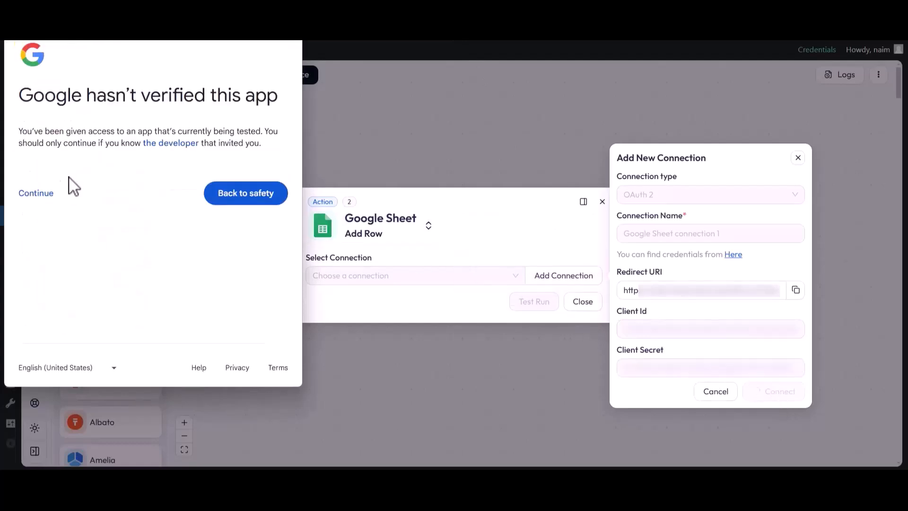
click(36, 193)
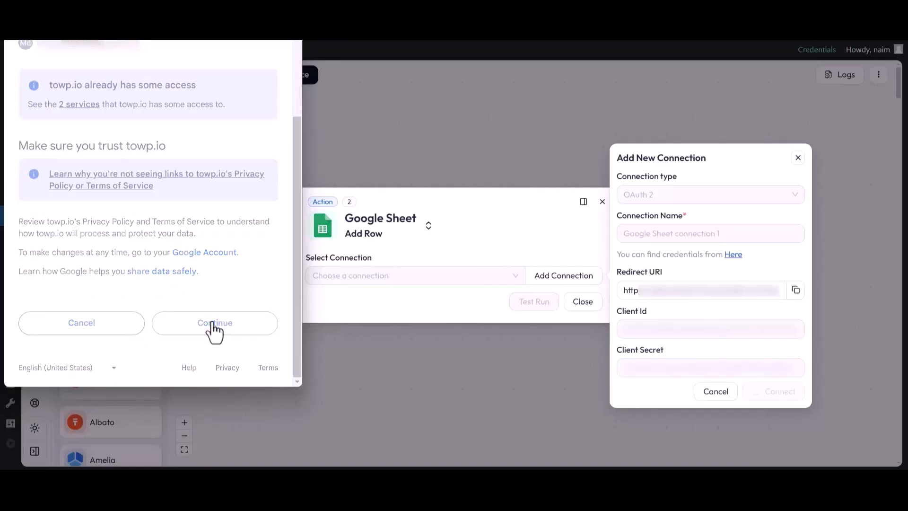
click(213, 323)
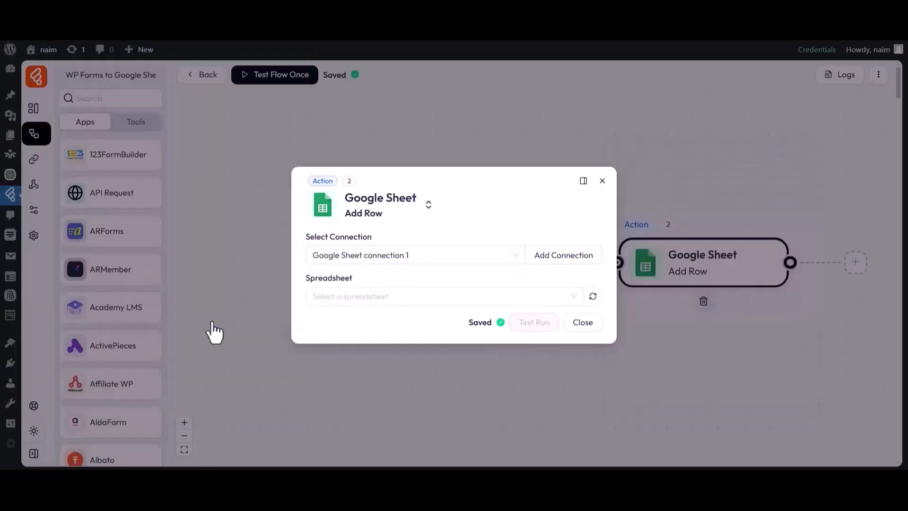
drag(306, 237, 371, 240)
click(374, 239)
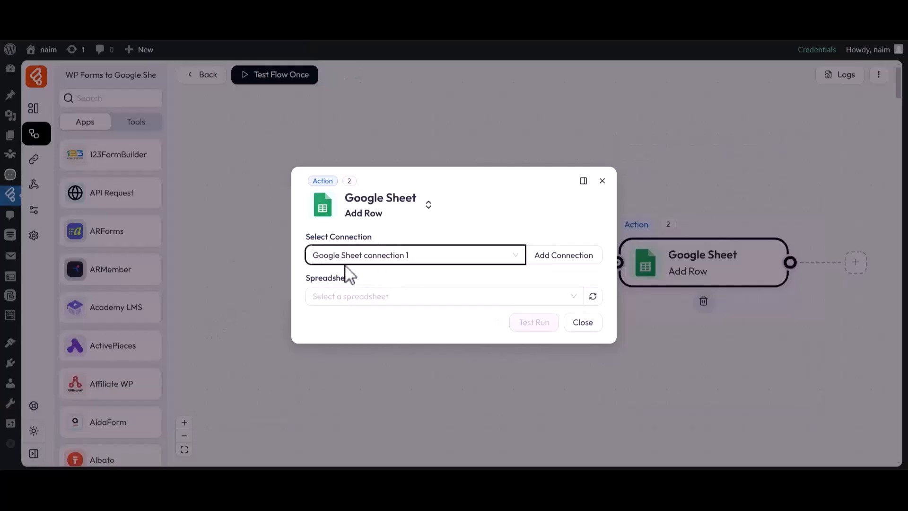
Set the Add Row target to spreadsheet My All Post List, sheet Sheet1
double_click(323, 279)
click(357, 289)
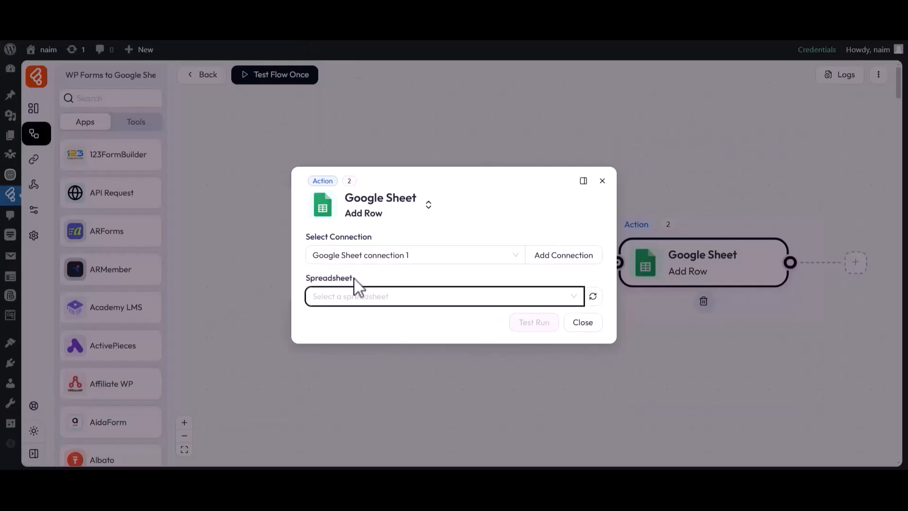
click(349, 320)
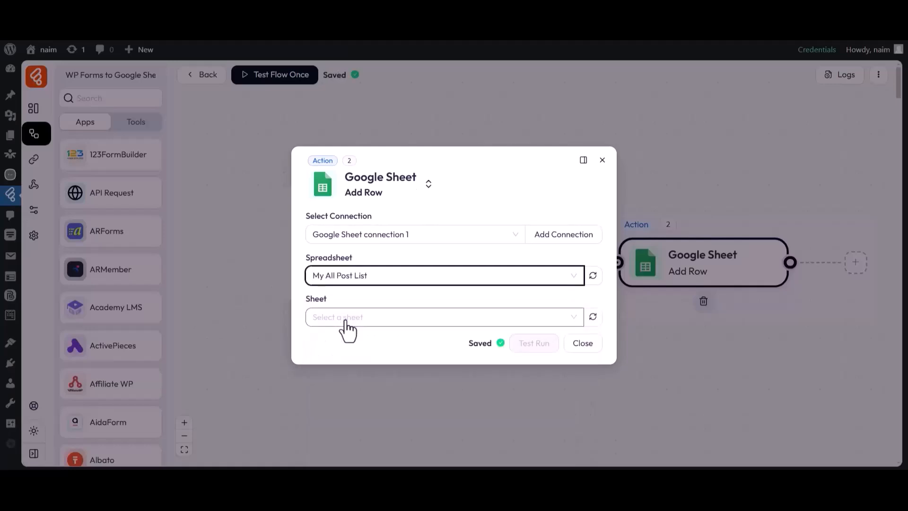
double_click(315, 300)
click(334, 316)
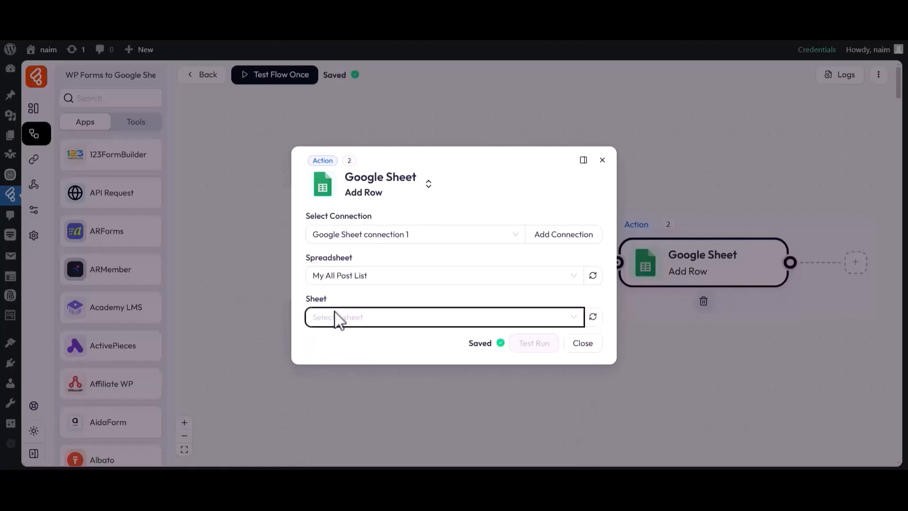
click(330, 342)
drag(306, 322, 361, 325)
click(350, 349)
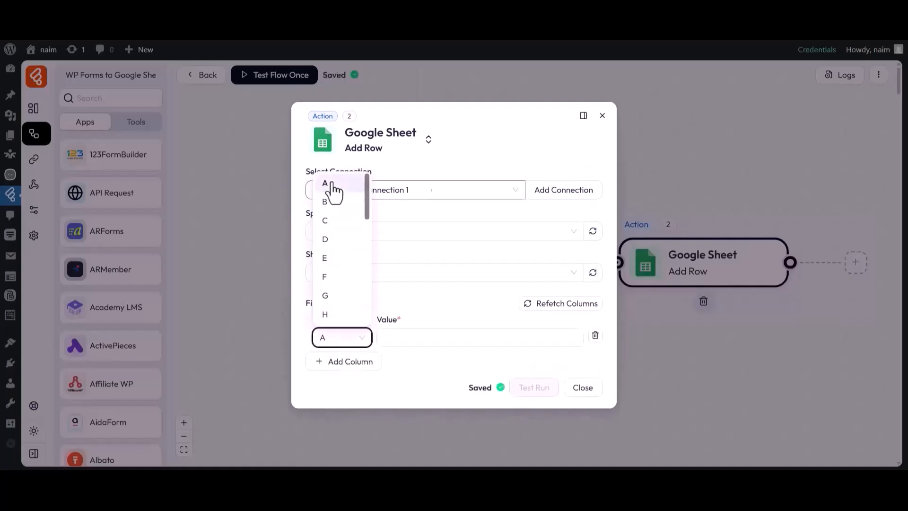
Map column A to the 1:first field and column B to 1:last
click(333, 187)
click(477, 339)
click(639, 357)
click(348, 361)
click(341, 357)
click(340, 219)
click(489, 360)
click(640, 394)
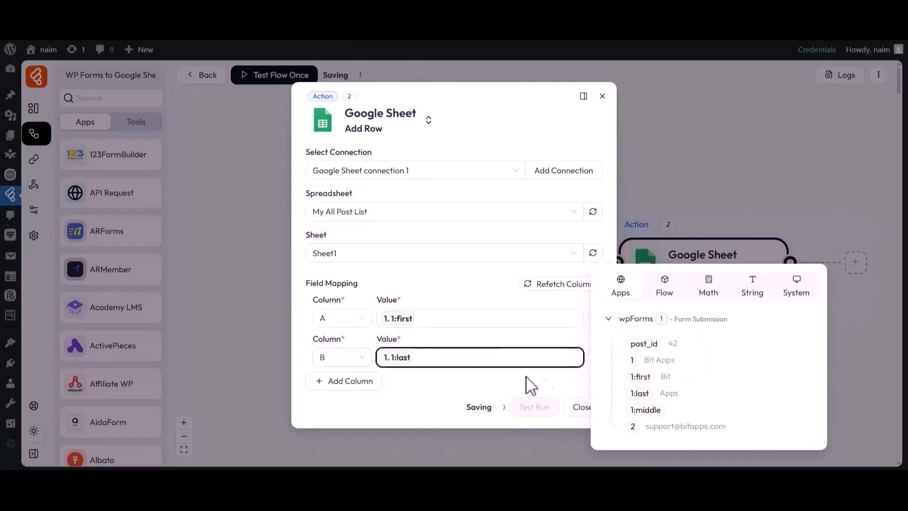
Map column C to the email form field and close the Add Row settings
click(348, 381)
click(341, 378)
click(331, 260)
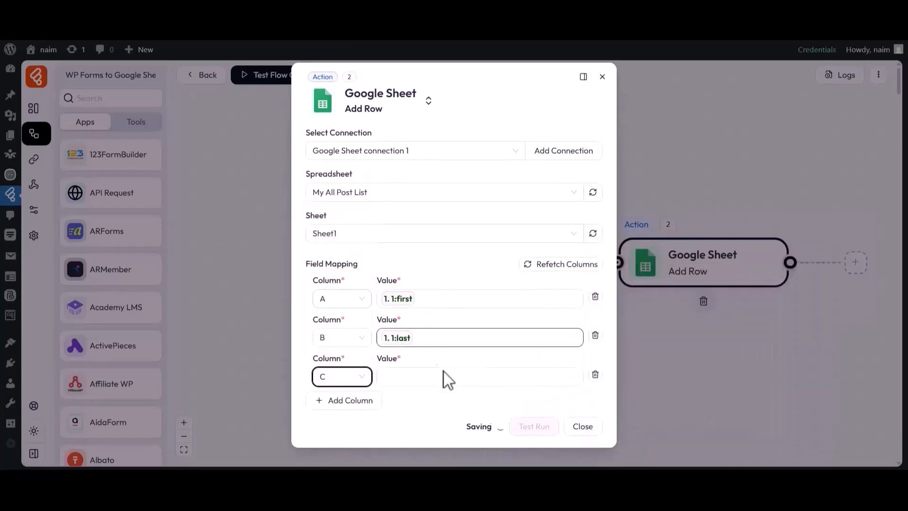
click(455, 381)
click(634, 446)
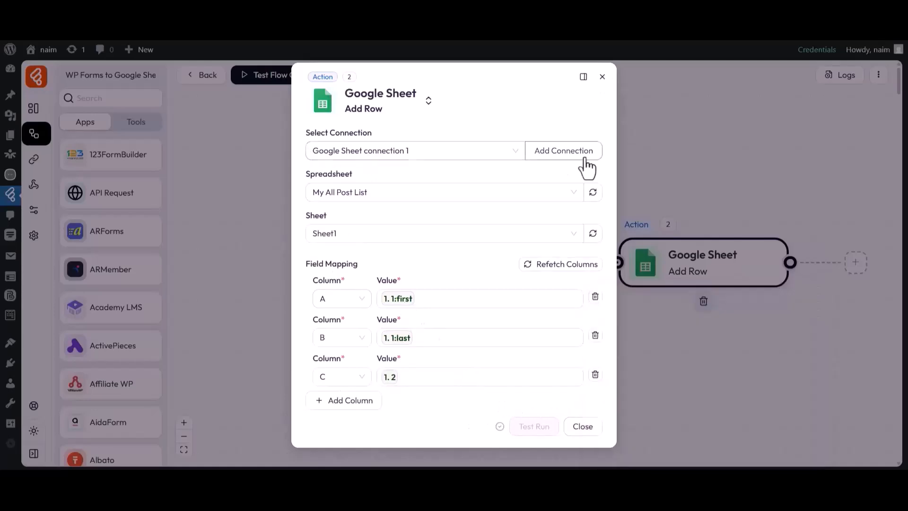
click(582, 427)
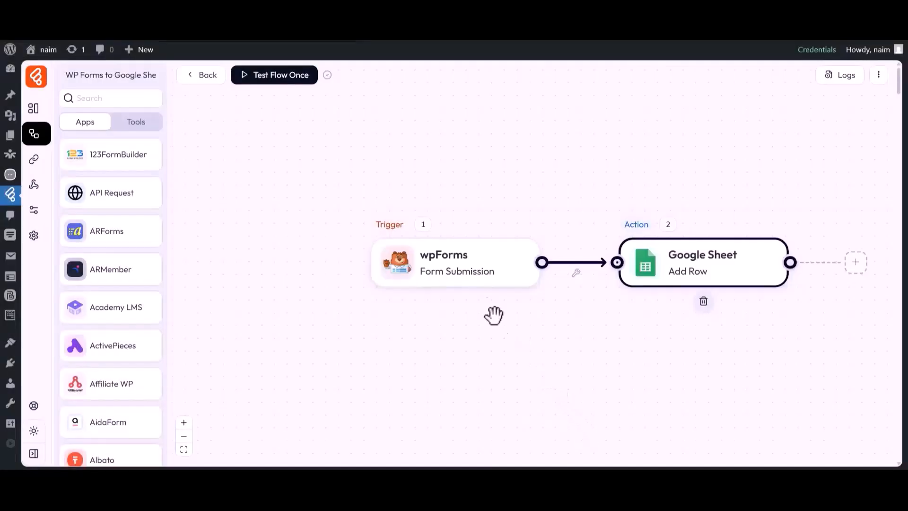
Listen for a new response, then submit the WPForms form with name Bit Apps and a support email
click(278, 78)
click(278, 105)
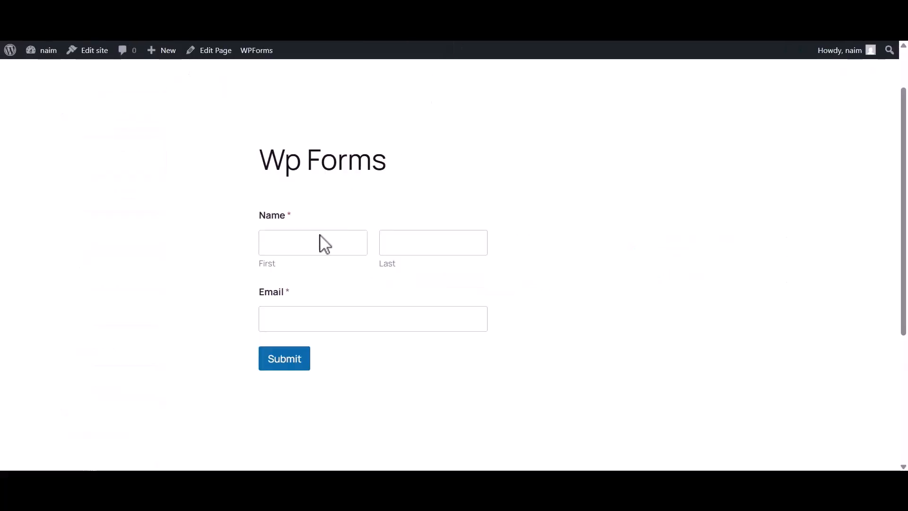
click(325, 244)
text(Bit)
click(427, 248)
text(Apps)
click(316, 311)
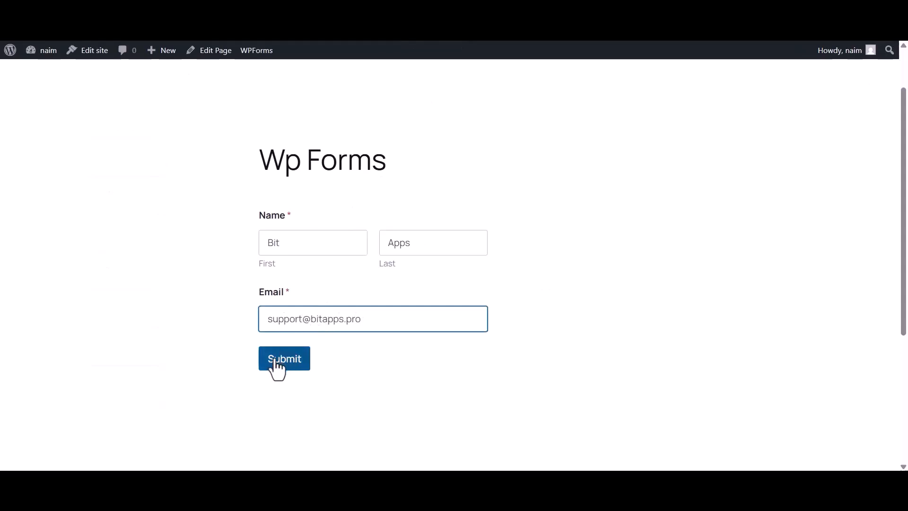
click(276, 362)
drag(272, 231, 627, 237)
click(619, 241)
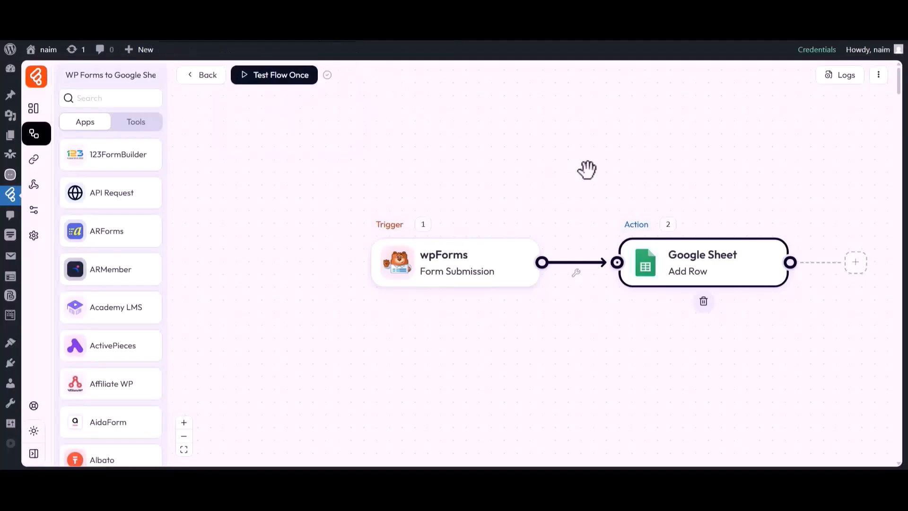
Check the run log shows SUCCESS and inspect the Google Sheet step's input data
click(844, 75)
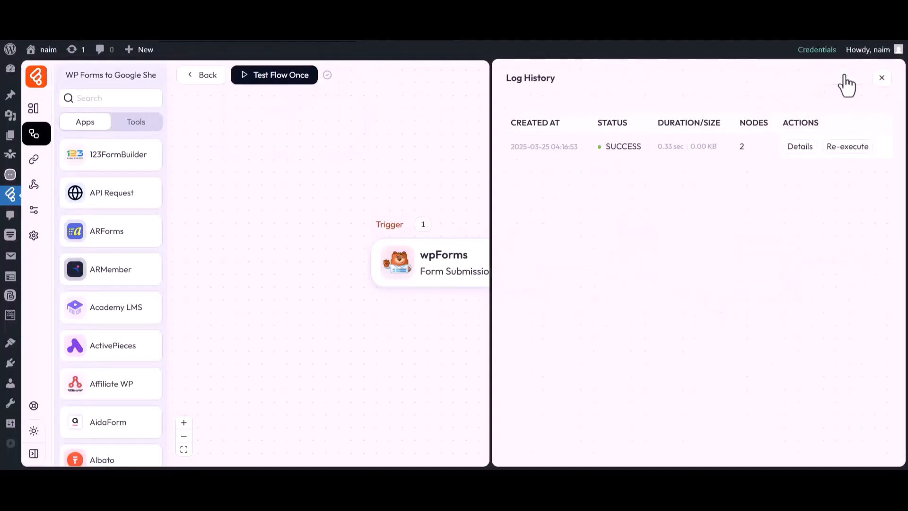
drag(602, 125, 640, 154)
click(687, 156)
click(800, 147)
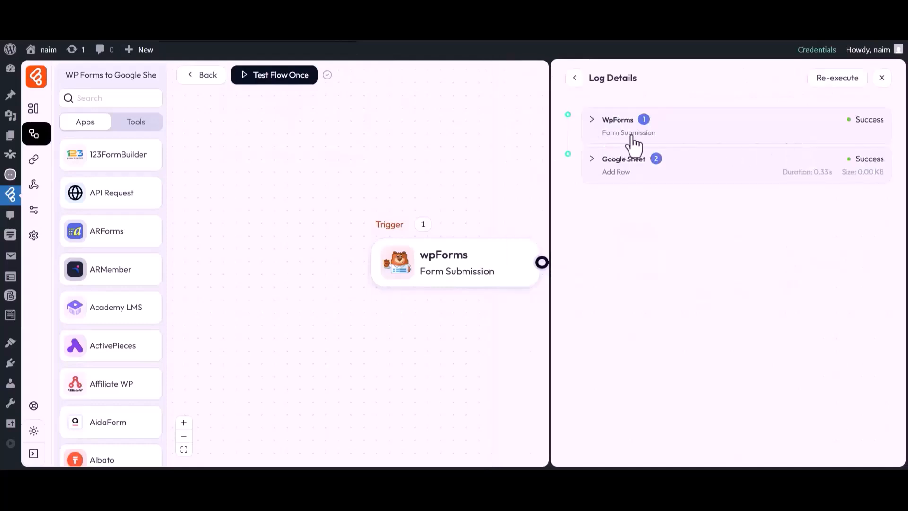
click(620, 165)
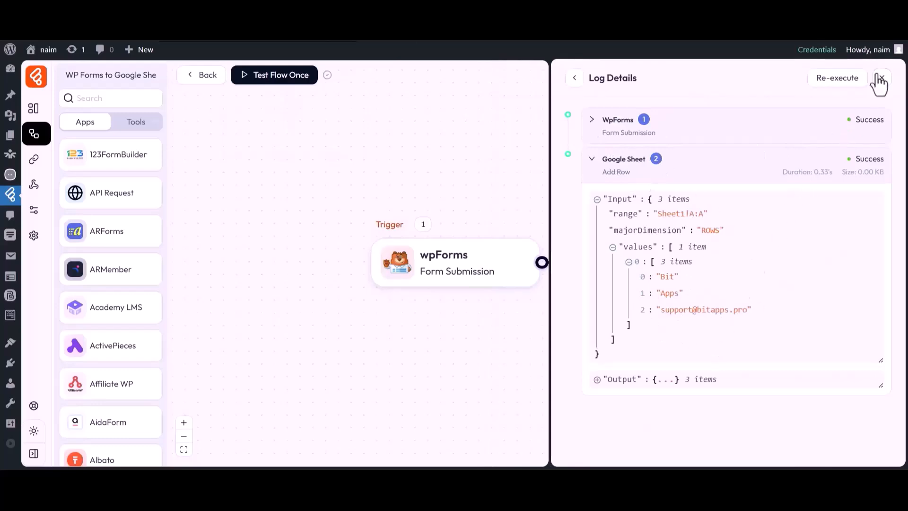
click(881, 78)
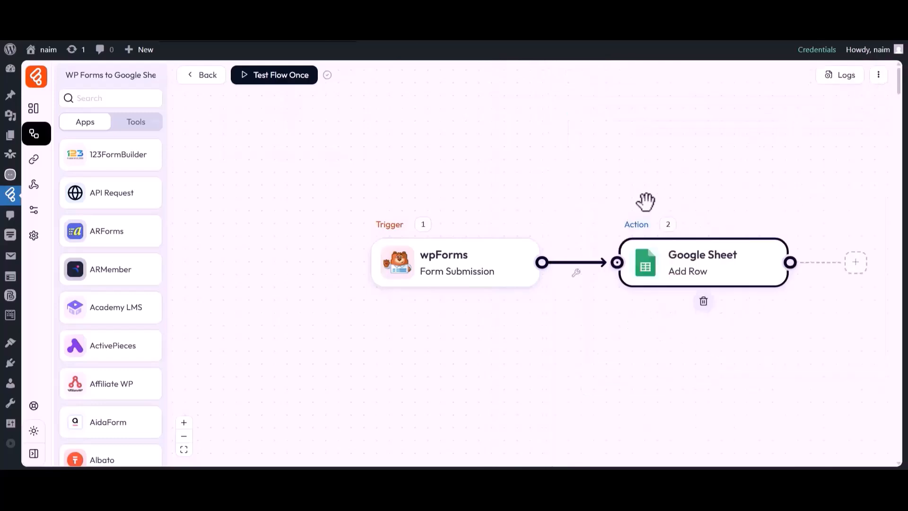